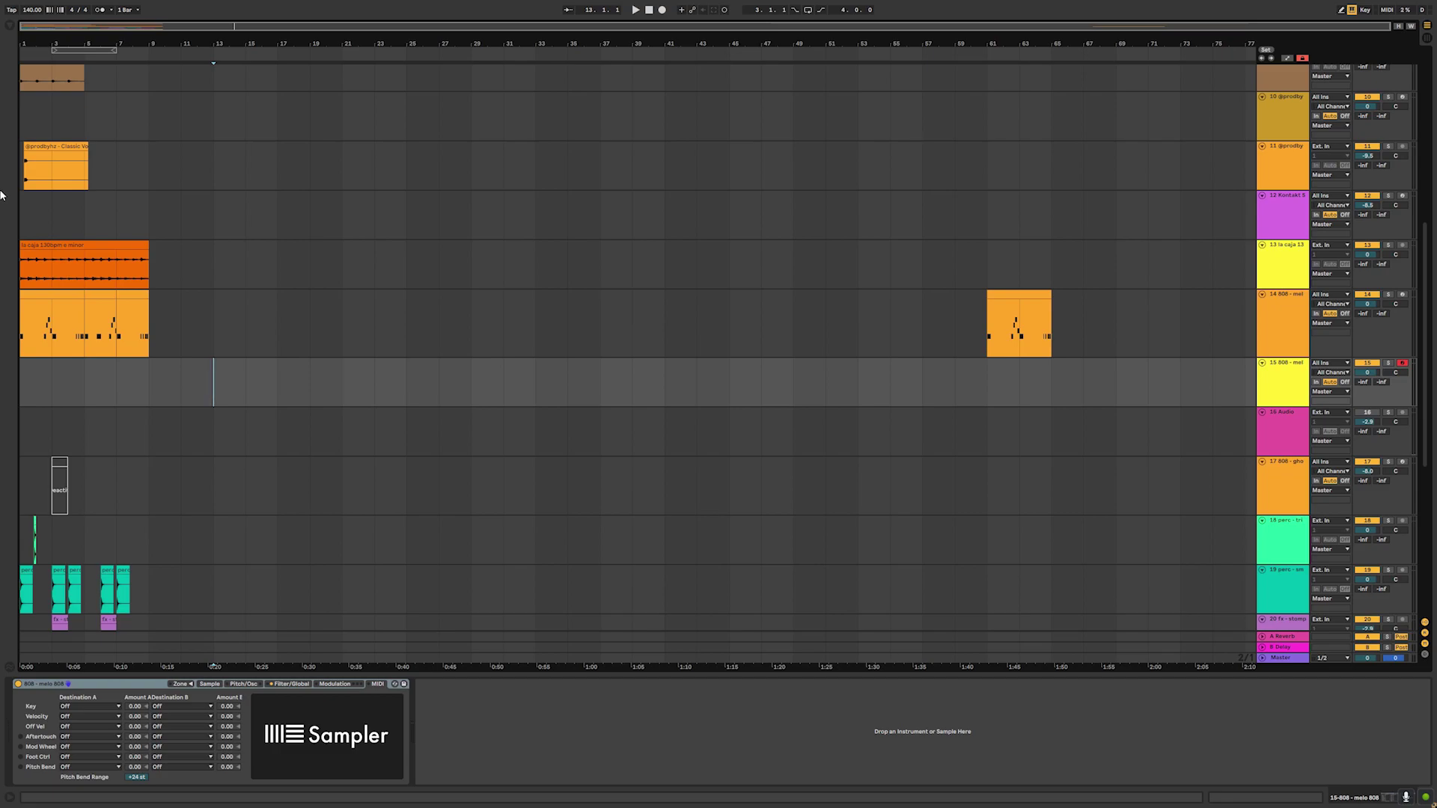
- Undo the Sampler conversion on the 808 track and set the Simpler's glide mode to Glide
key("super+z")
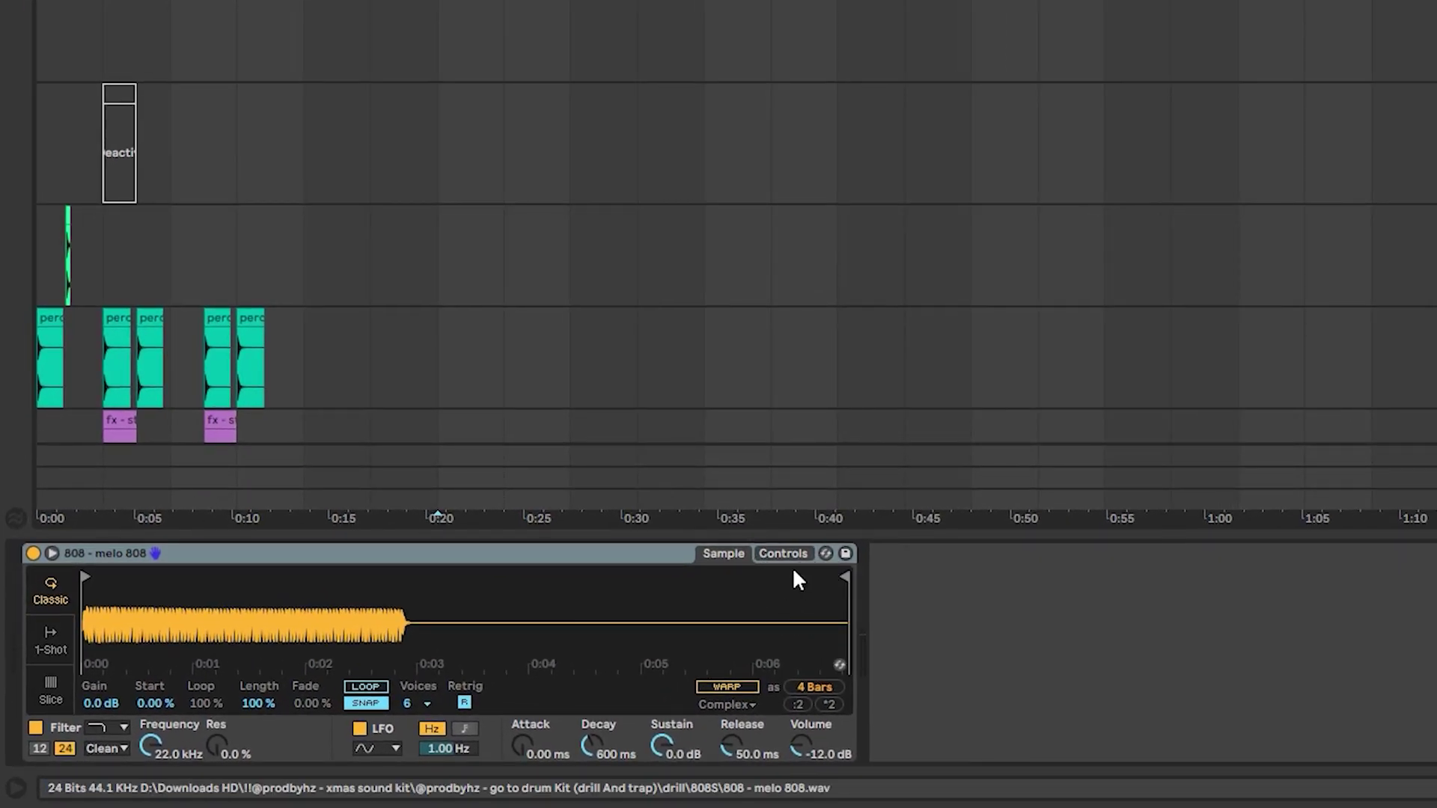
left_click(783, 553)
left_click(837, 681)
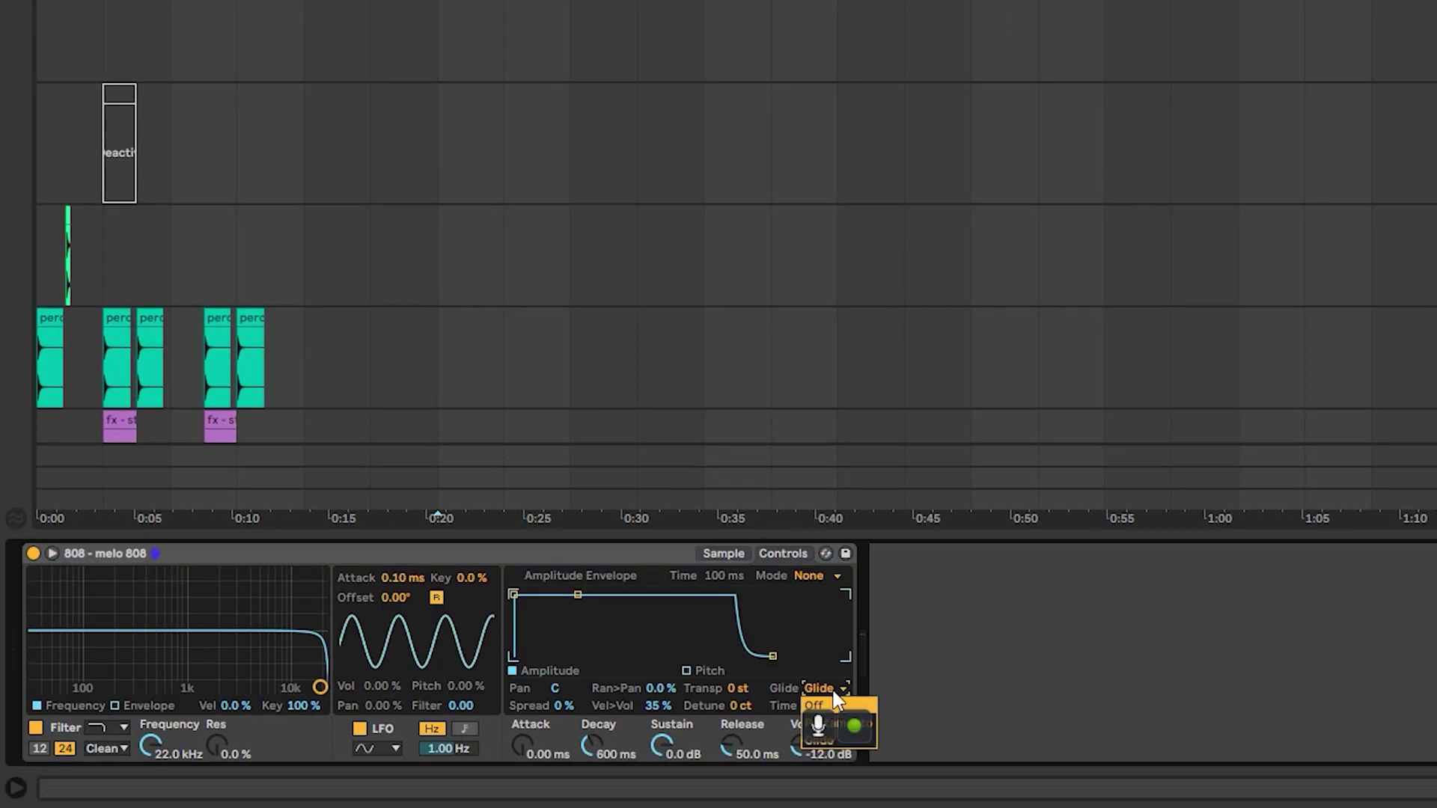
left_click(823, 723)
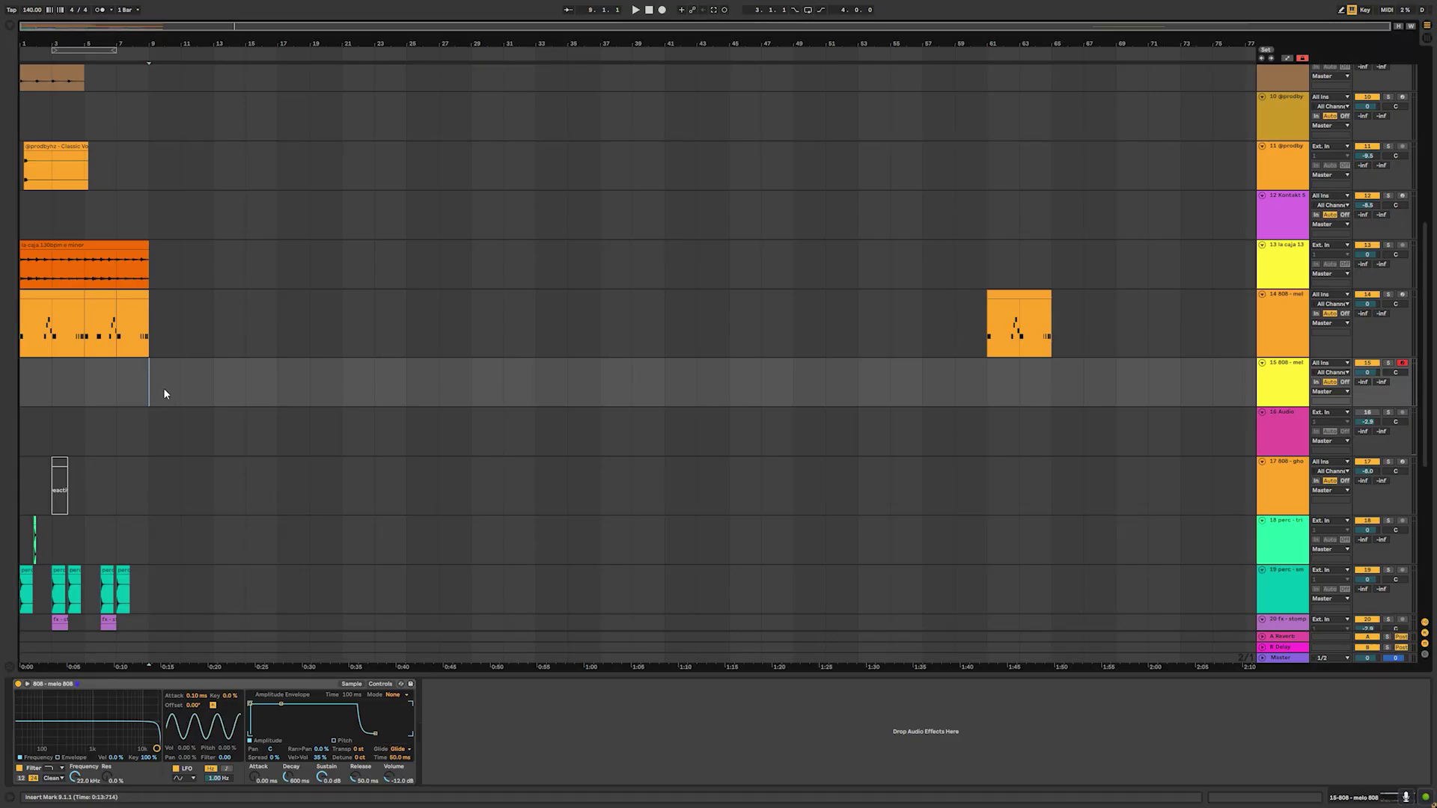
- Insert an empty MIDI clip on track 15 (melo 808) from bar 9 to bar 17
left_click_drag(163, 387, 268, 388)
right_click(268, 389)
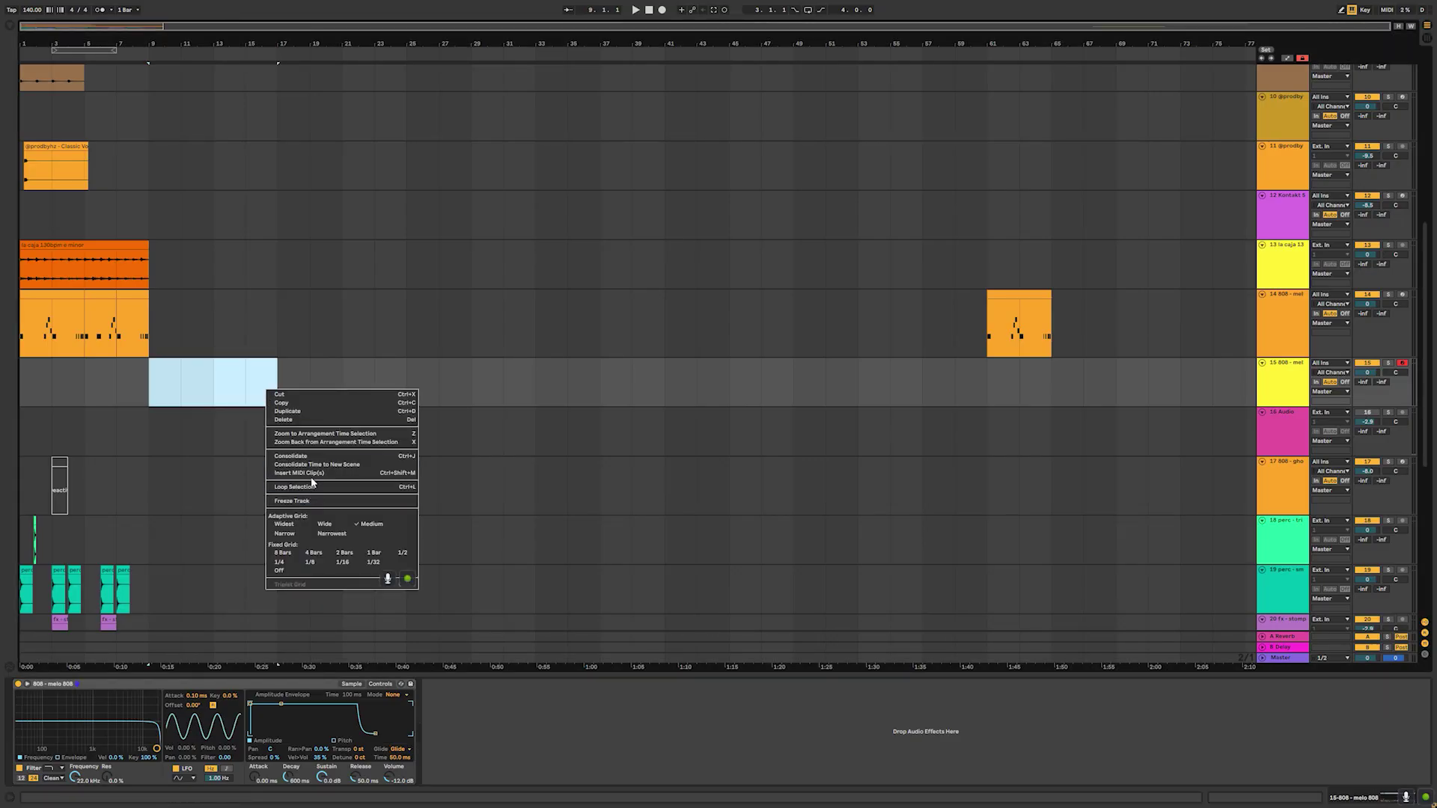
left_click(310, 472)
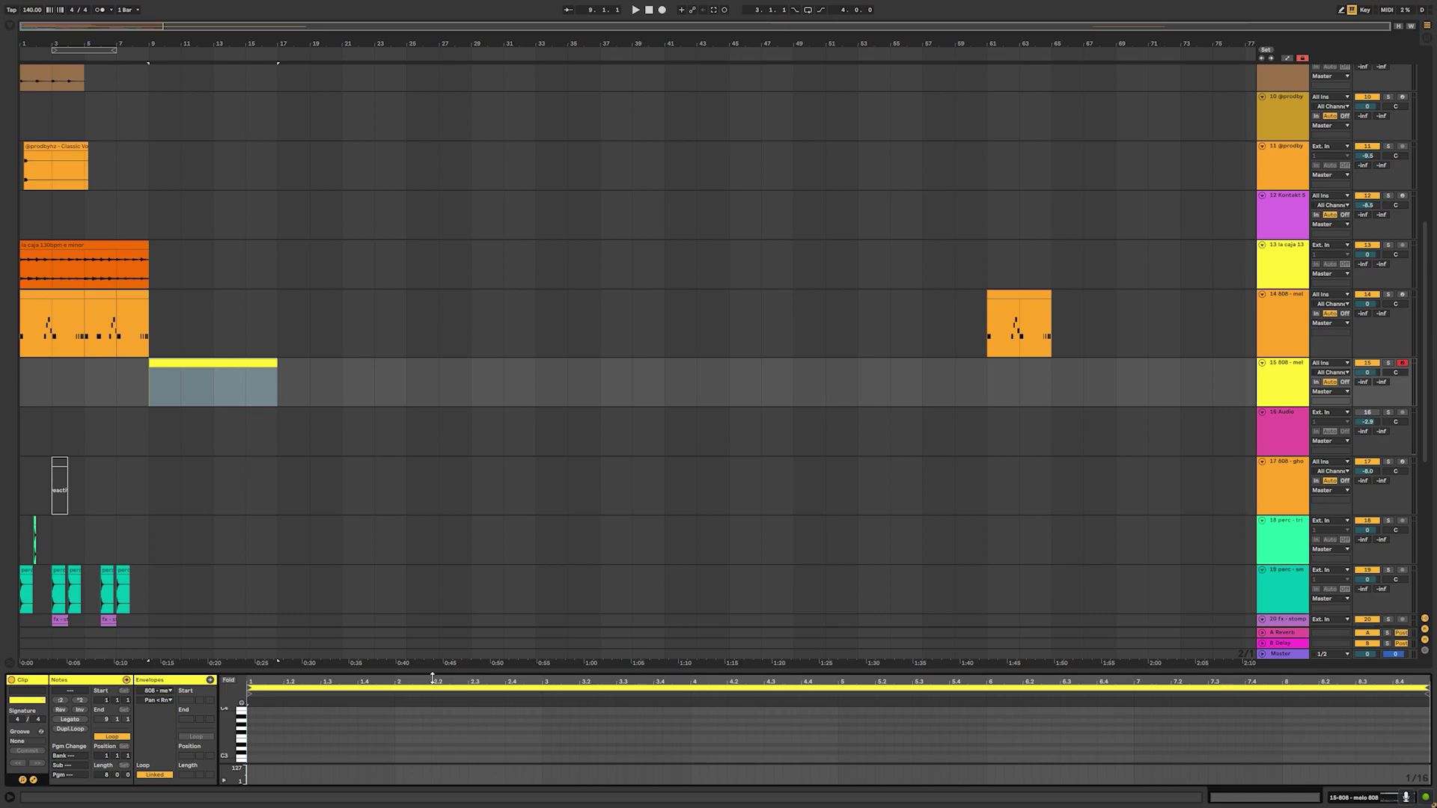
- Add a one-bar C3 note at the clip's start and duplicate it into the second bar, one octave higher at C4
left_click_drag(433, 678, 432, 362)
scroll(249, 505, "down", 8)
left_click_drag(250, 506, 395, 481)
key("ctrl+d")
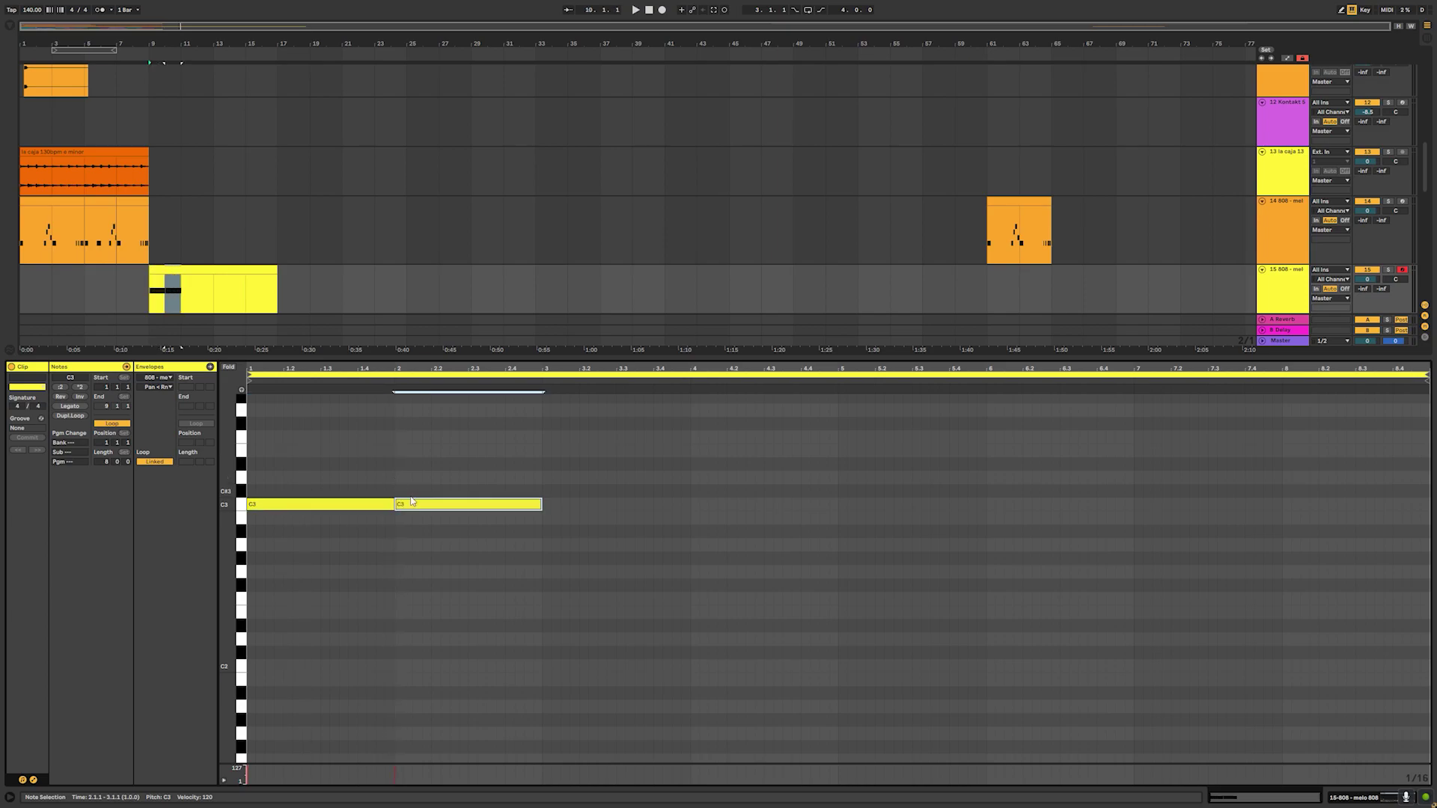
key("shift+Up")
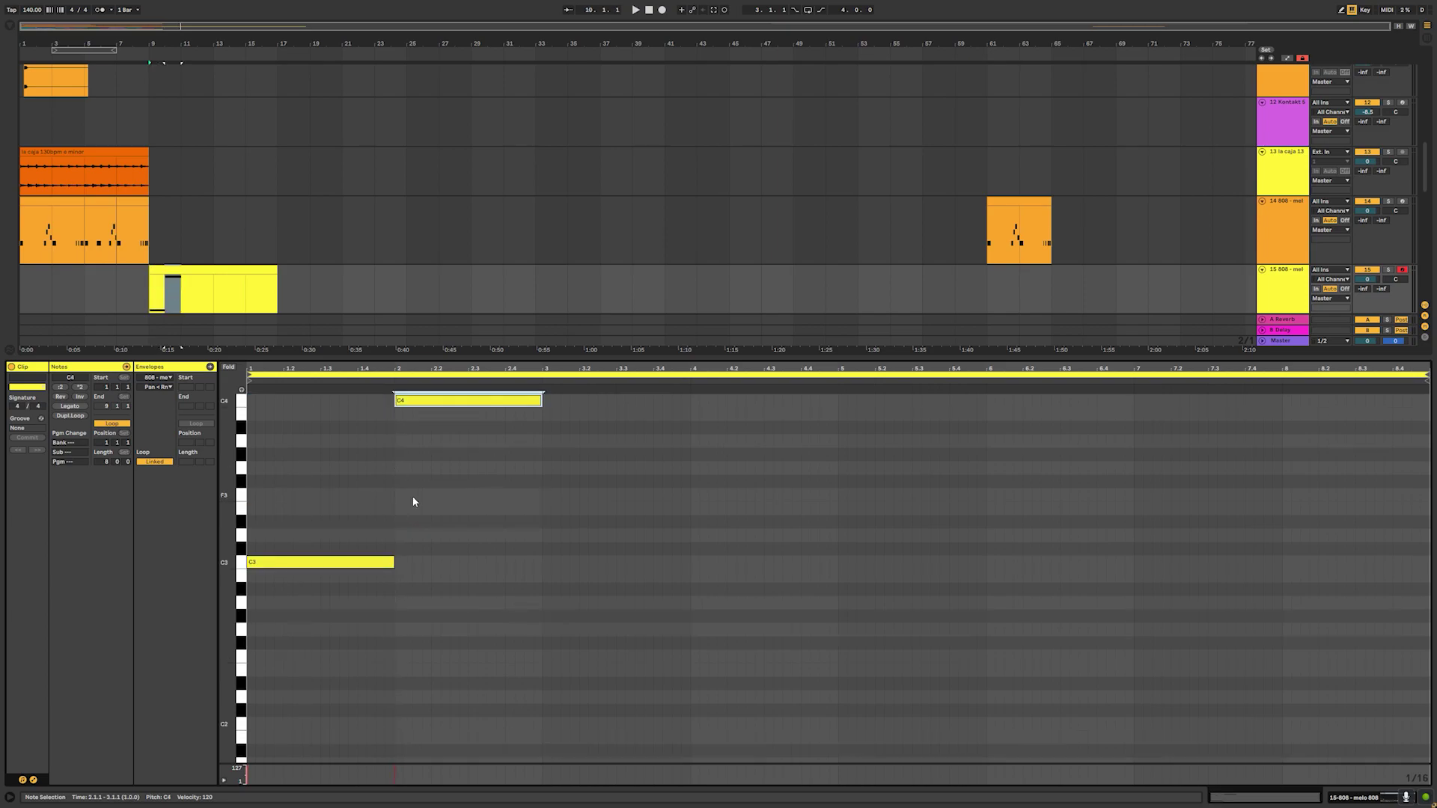
- Move the C4 note above the C3 note so it starts slightly later, end it at bar 2, and play the glide
left_click_drag(424, 404, 283, 411)
key("space")
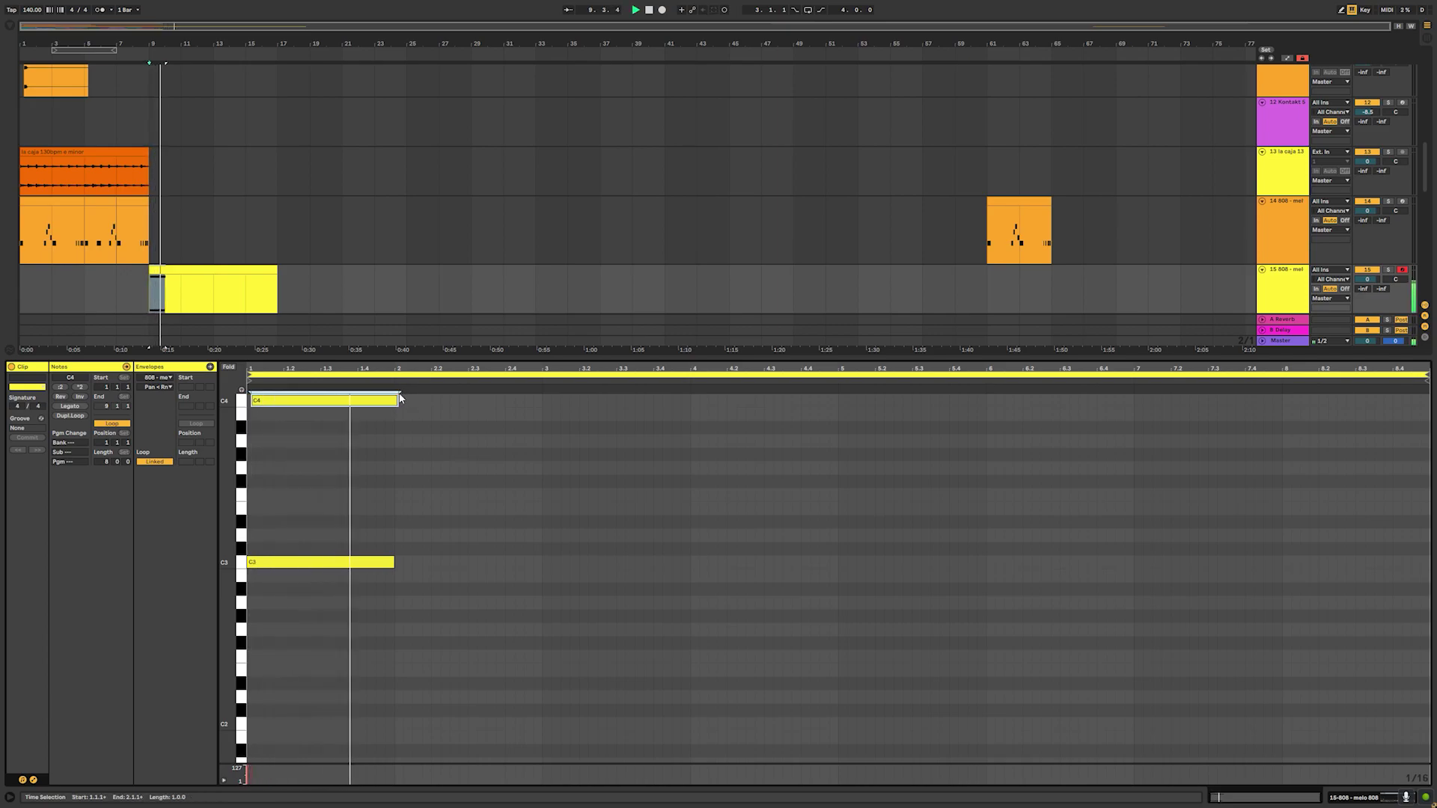
left_click_drag(399, 402, 397, 404)
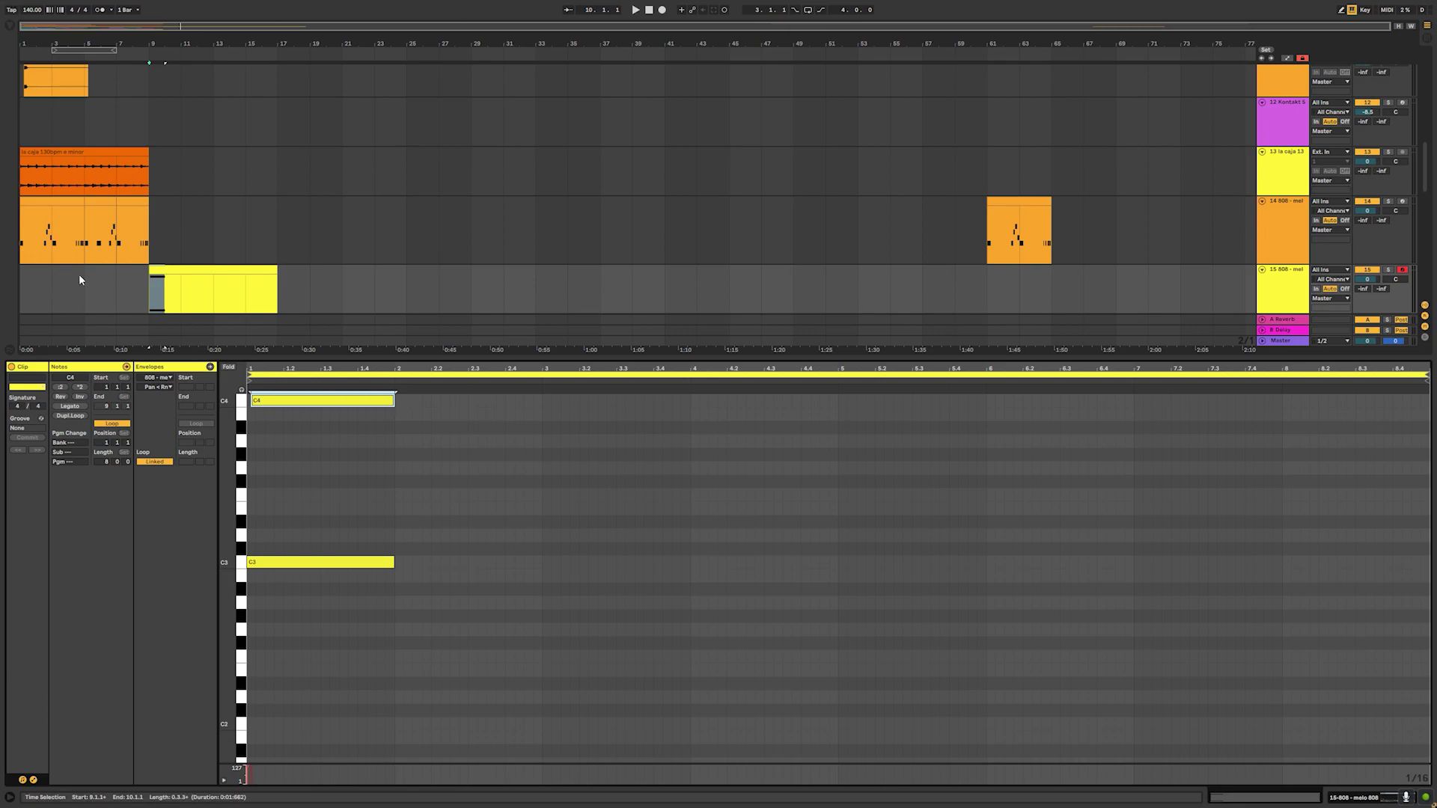
- Convert the Simpler on the melo 808 track into a Sampler
left_click(183, 276)
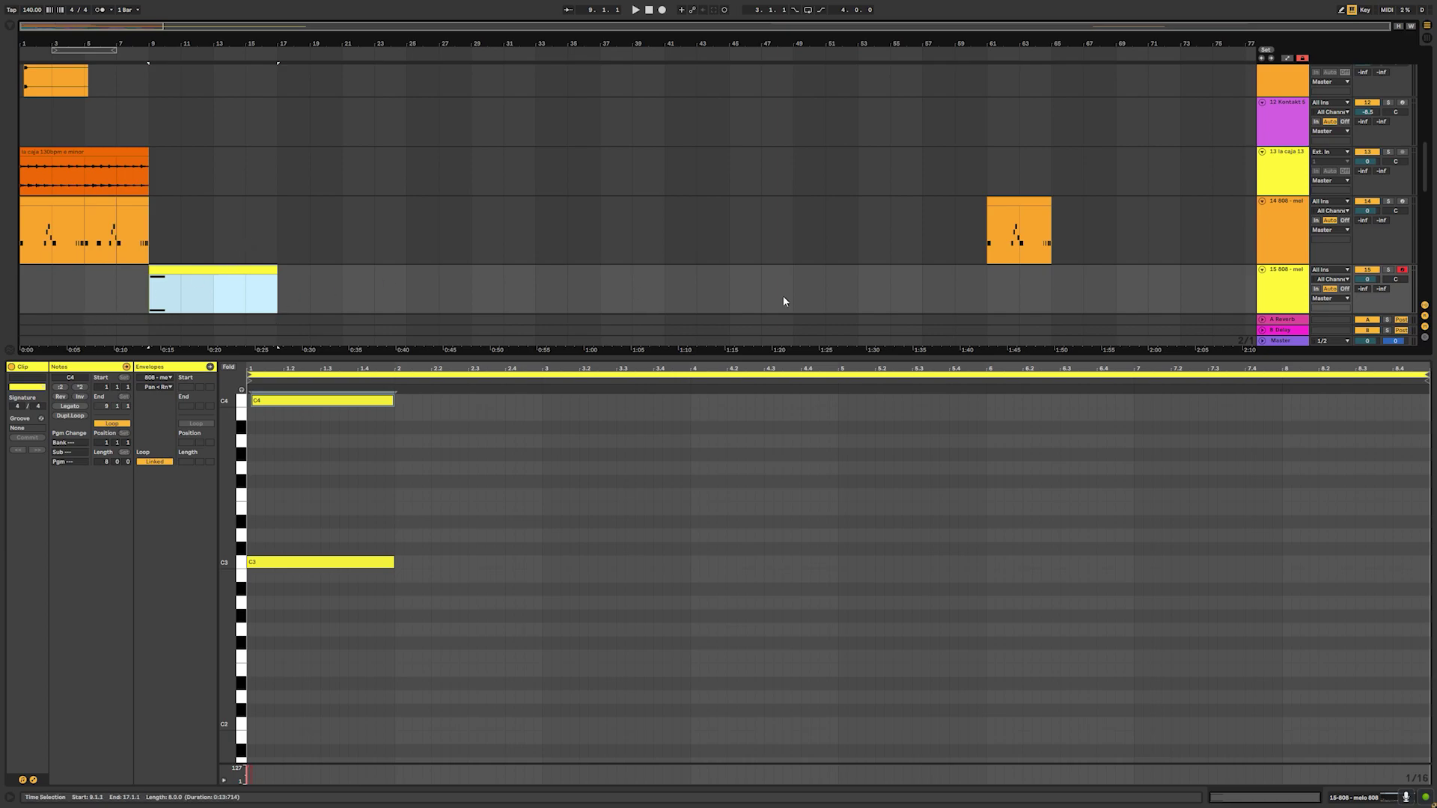
left_click(1280, 302)
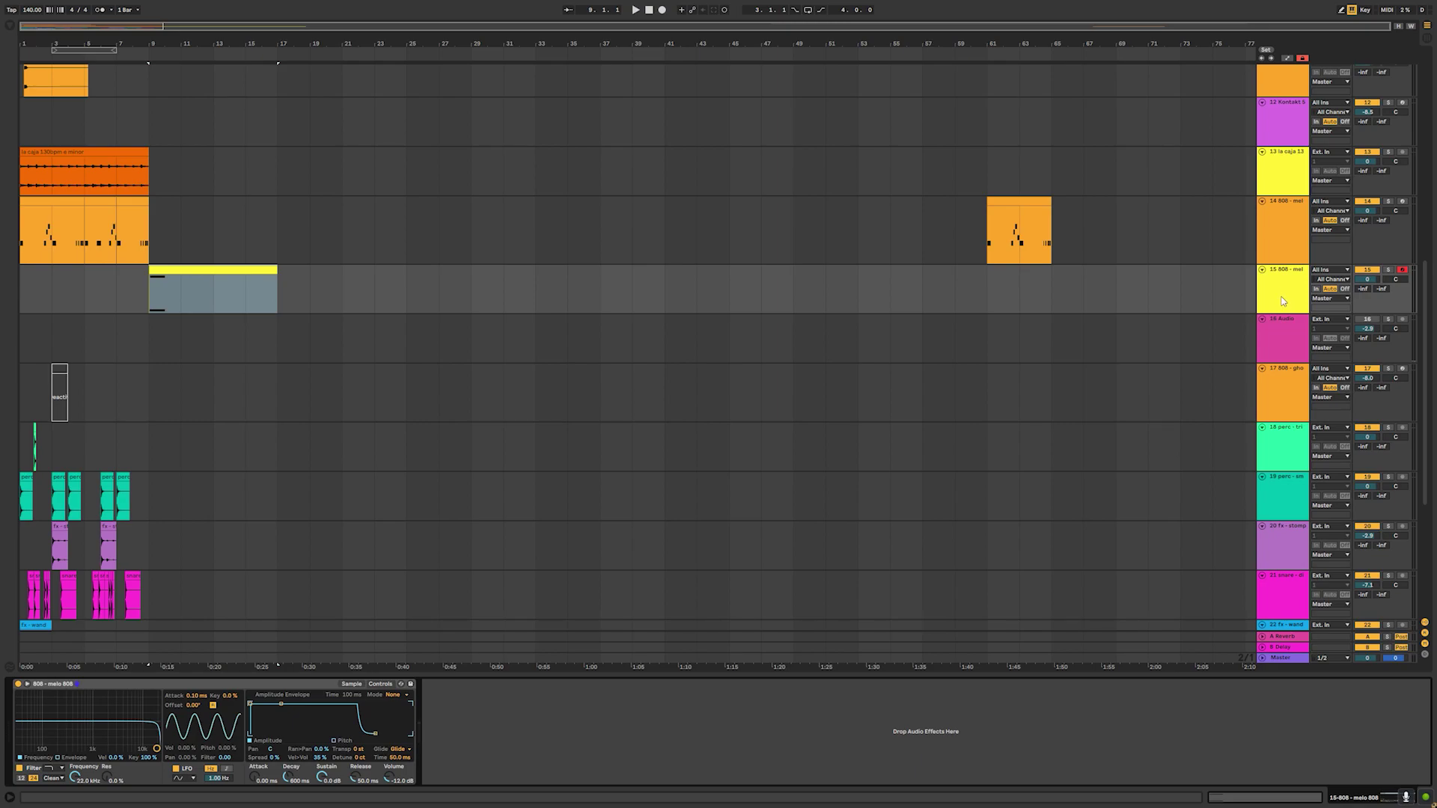
left_click(1277, 274)
right_click(152, 685)
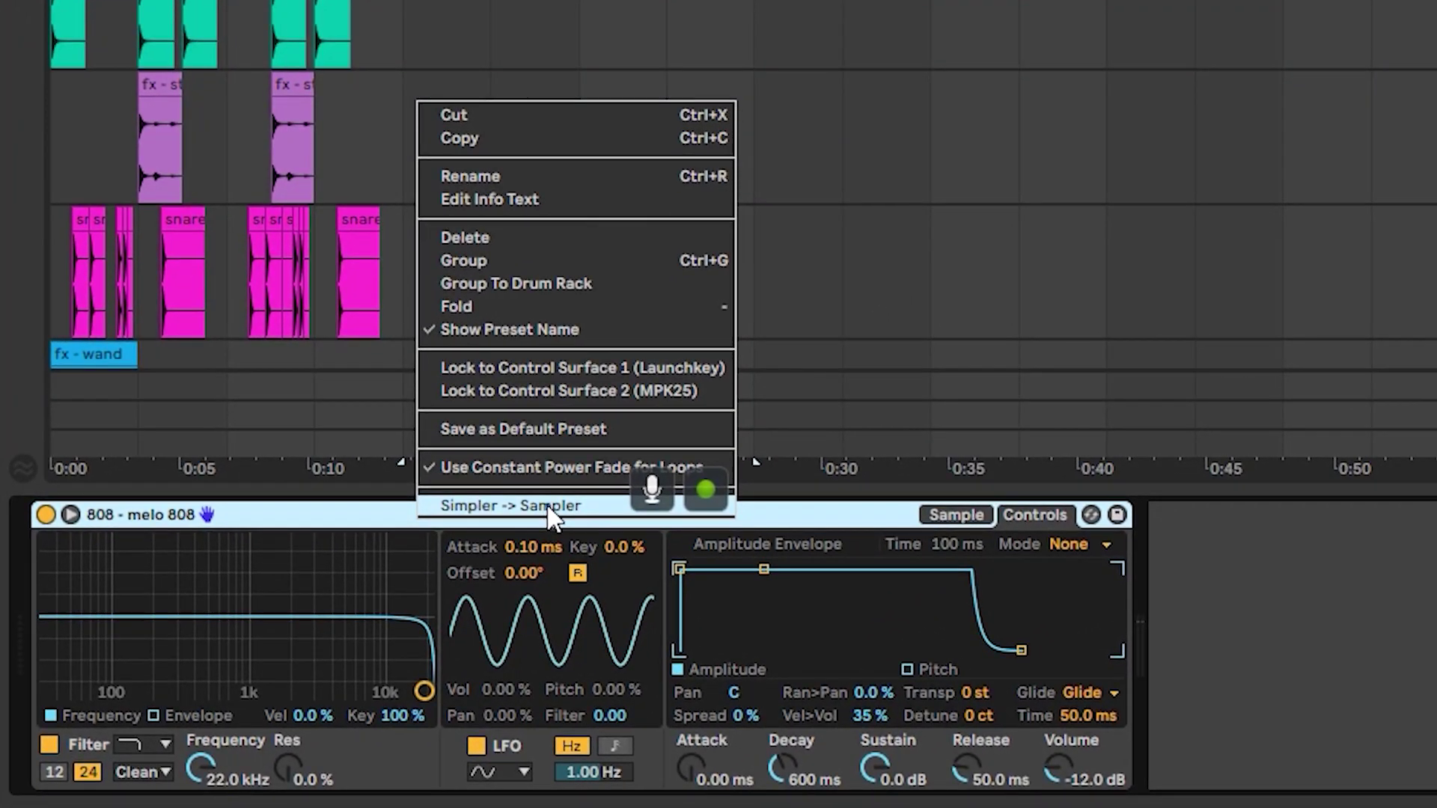
left_click(547, 506)
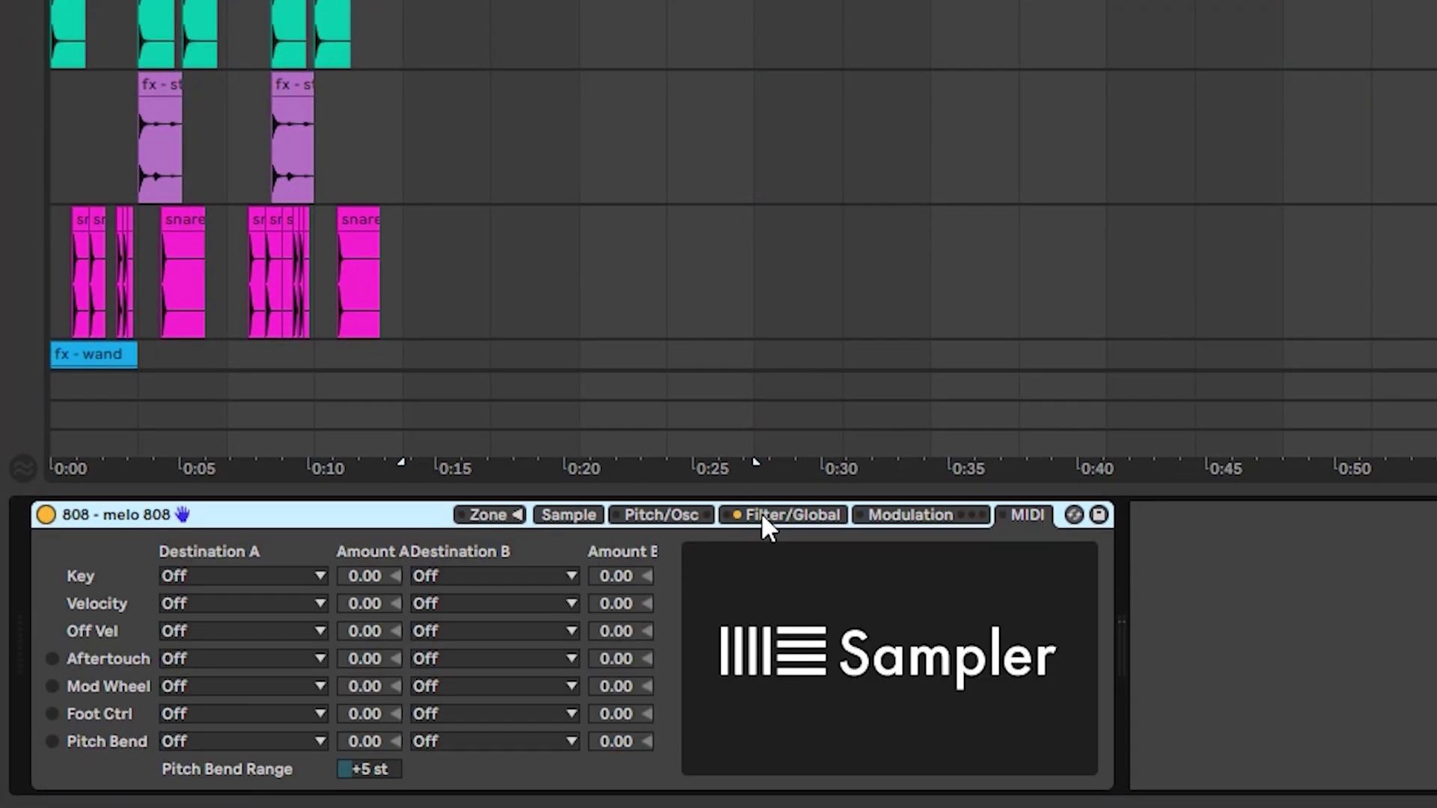
- Review the Sampler's settings pages and set its MIDI Pitch Bend Range to +24 st
left_click(741, 505)
left_click(561, 516)
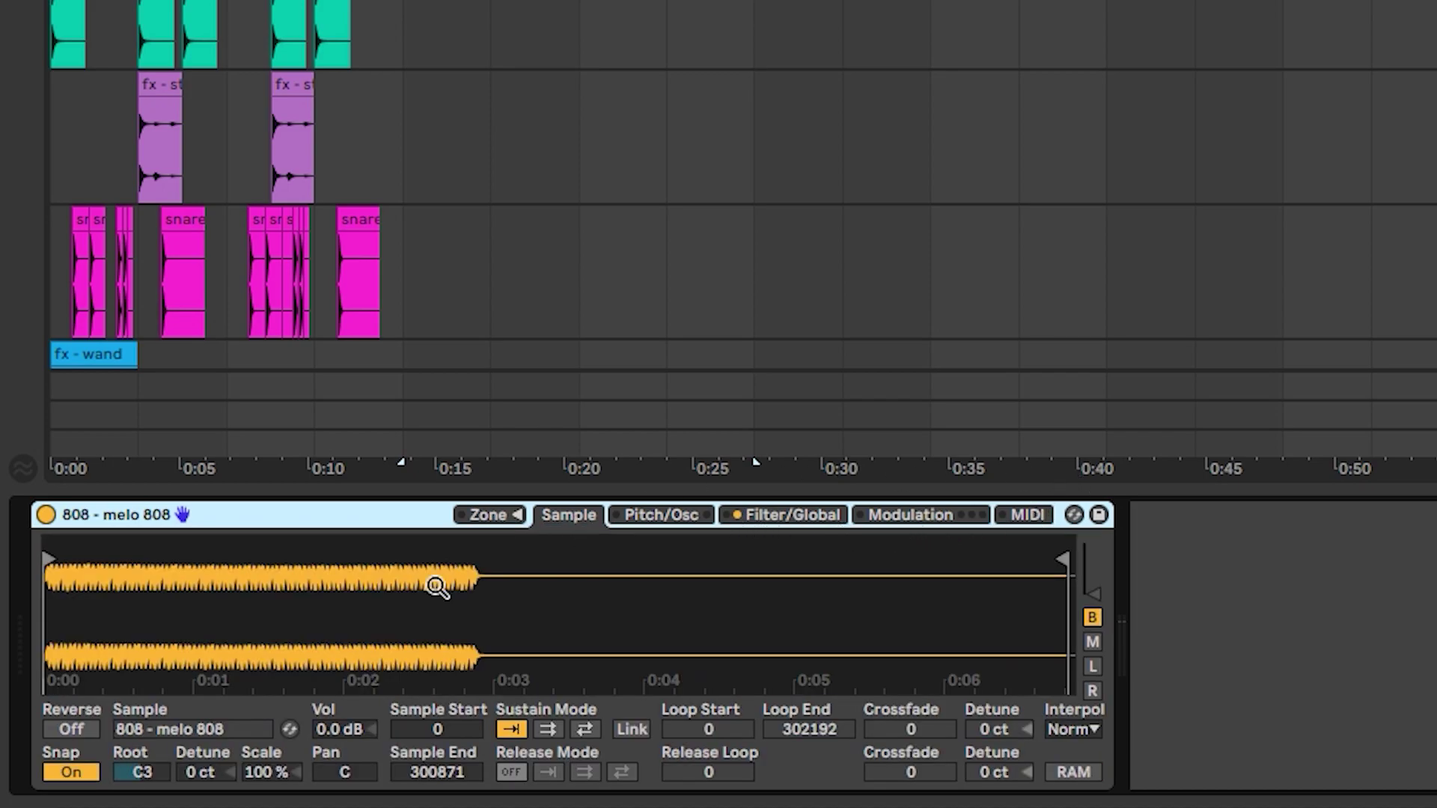
left_click(763, 515)
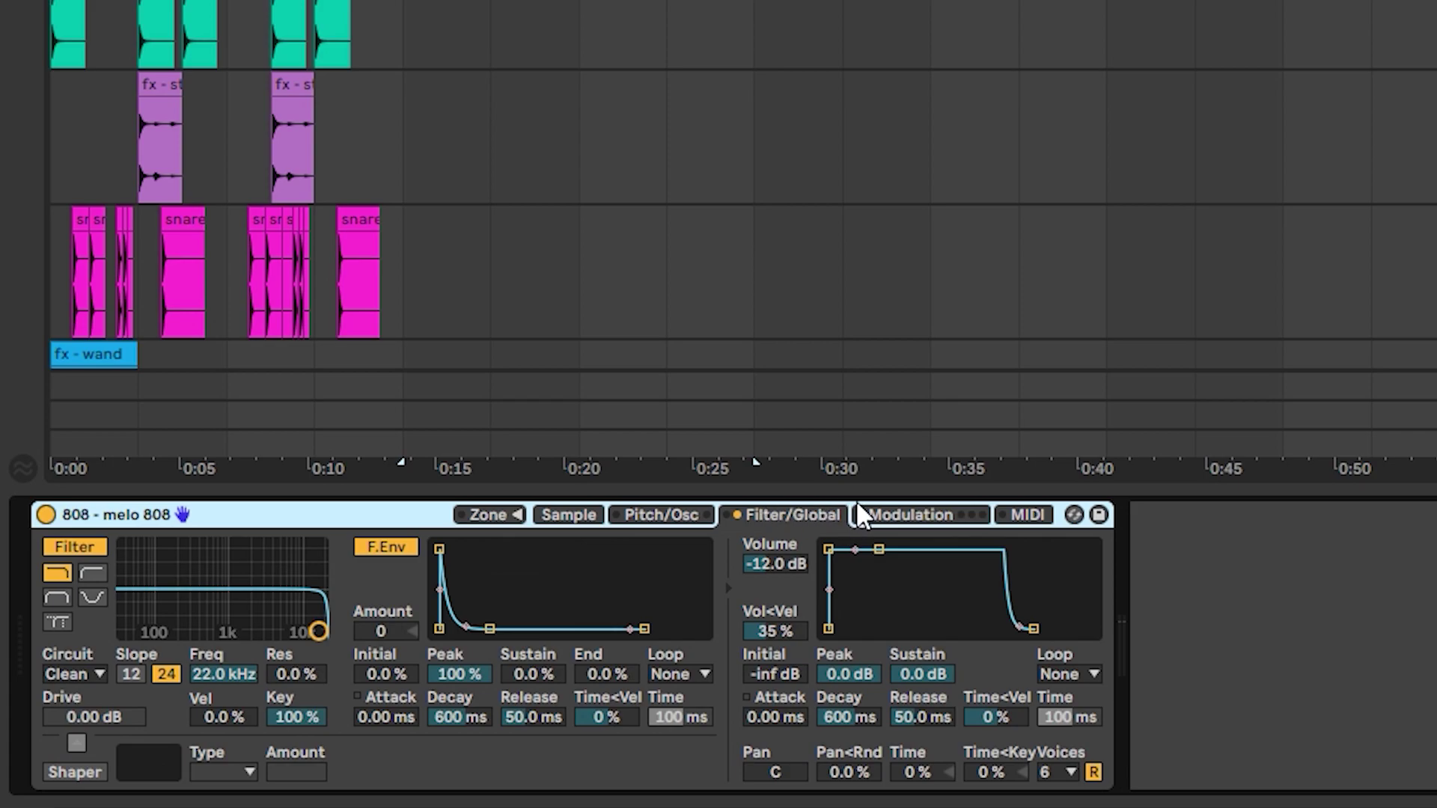
left_click(909, 509)
left_click(1019, 518)
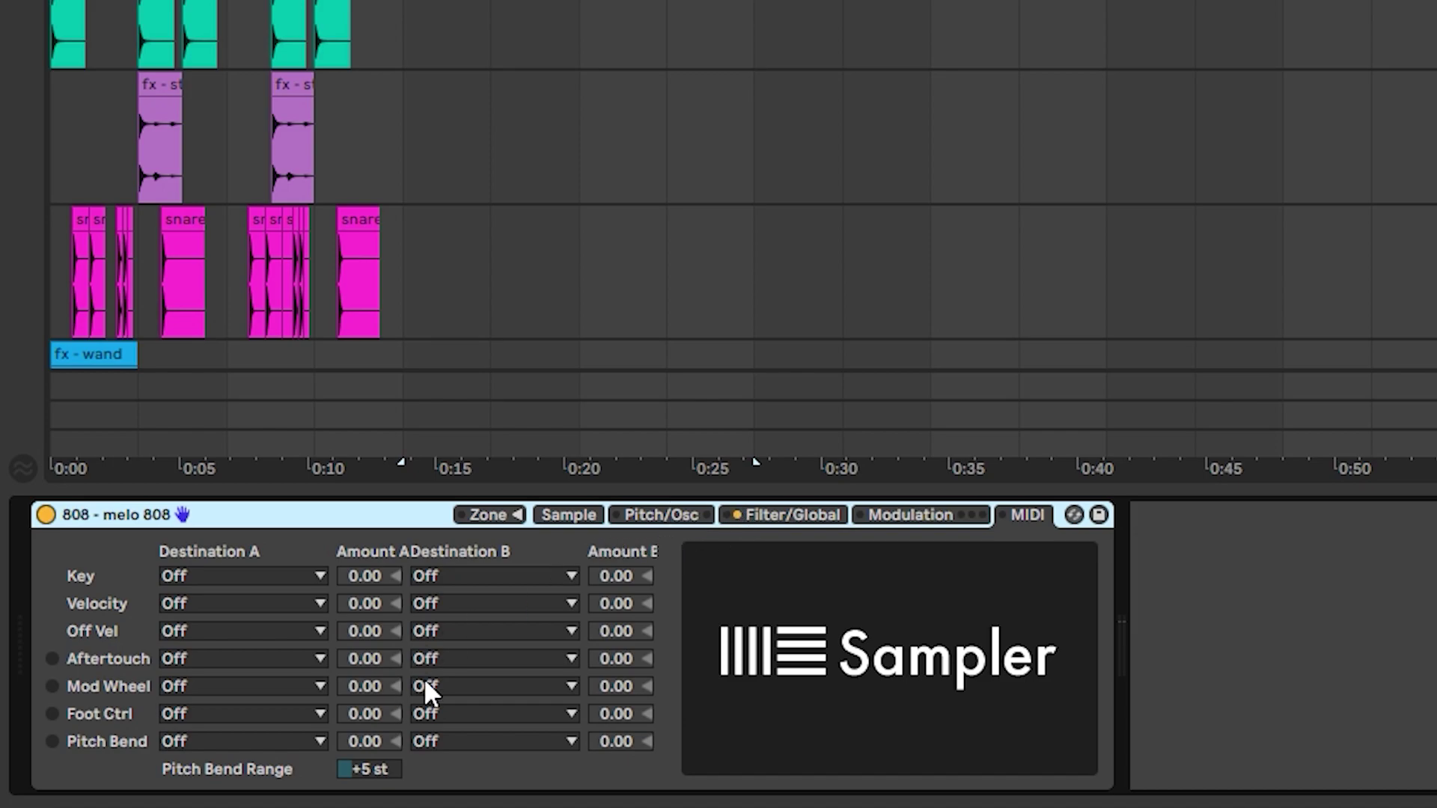
left_click(555, 515)
left_click(1011, 518)
left_click_drag(381, 771, 352, 731)
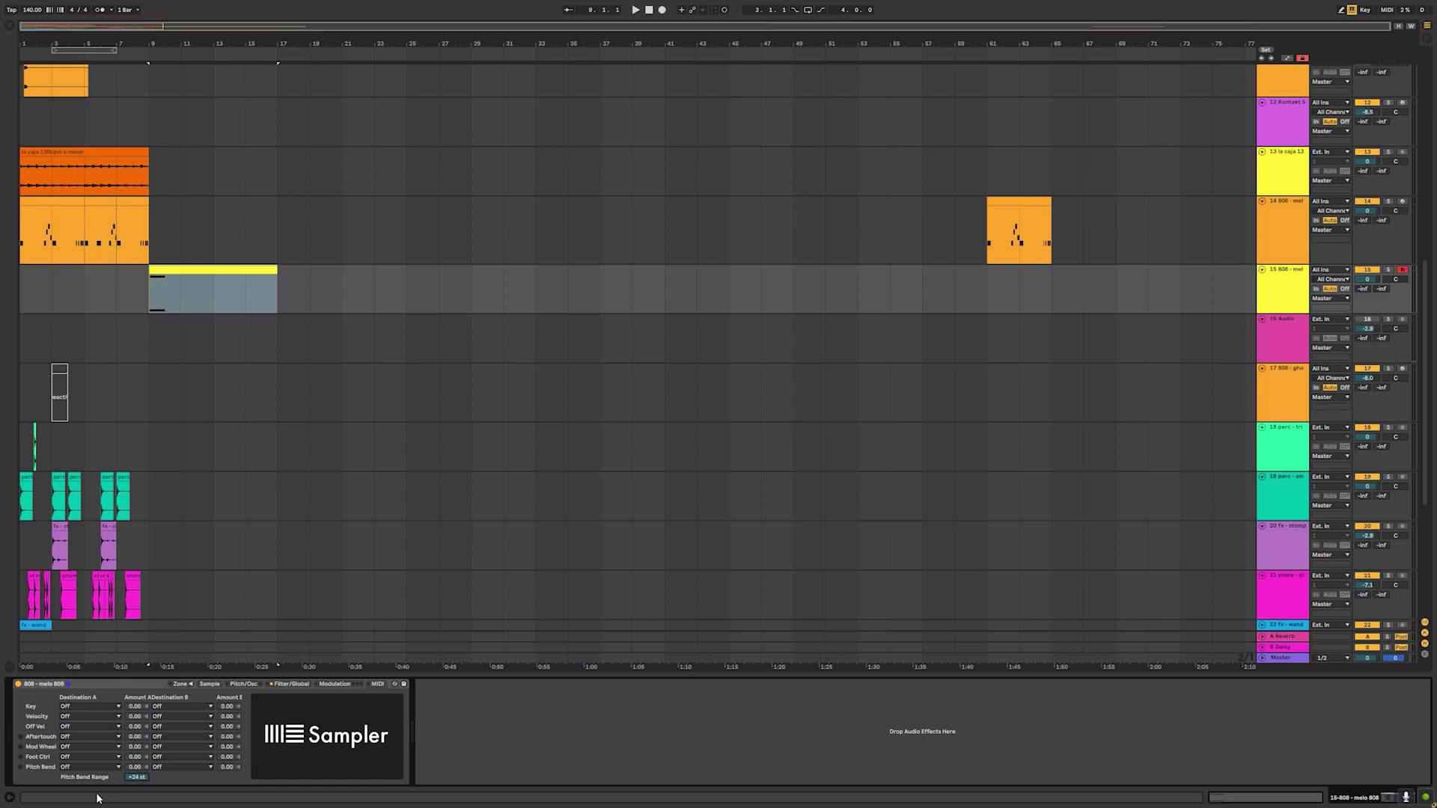
- Display the MIDI Ctrl Pitch Bend envelope for the new 808 clip
double_click(195, 277)
left_click(149, 367)
left_click(157, 378)
left_click(161, 387)
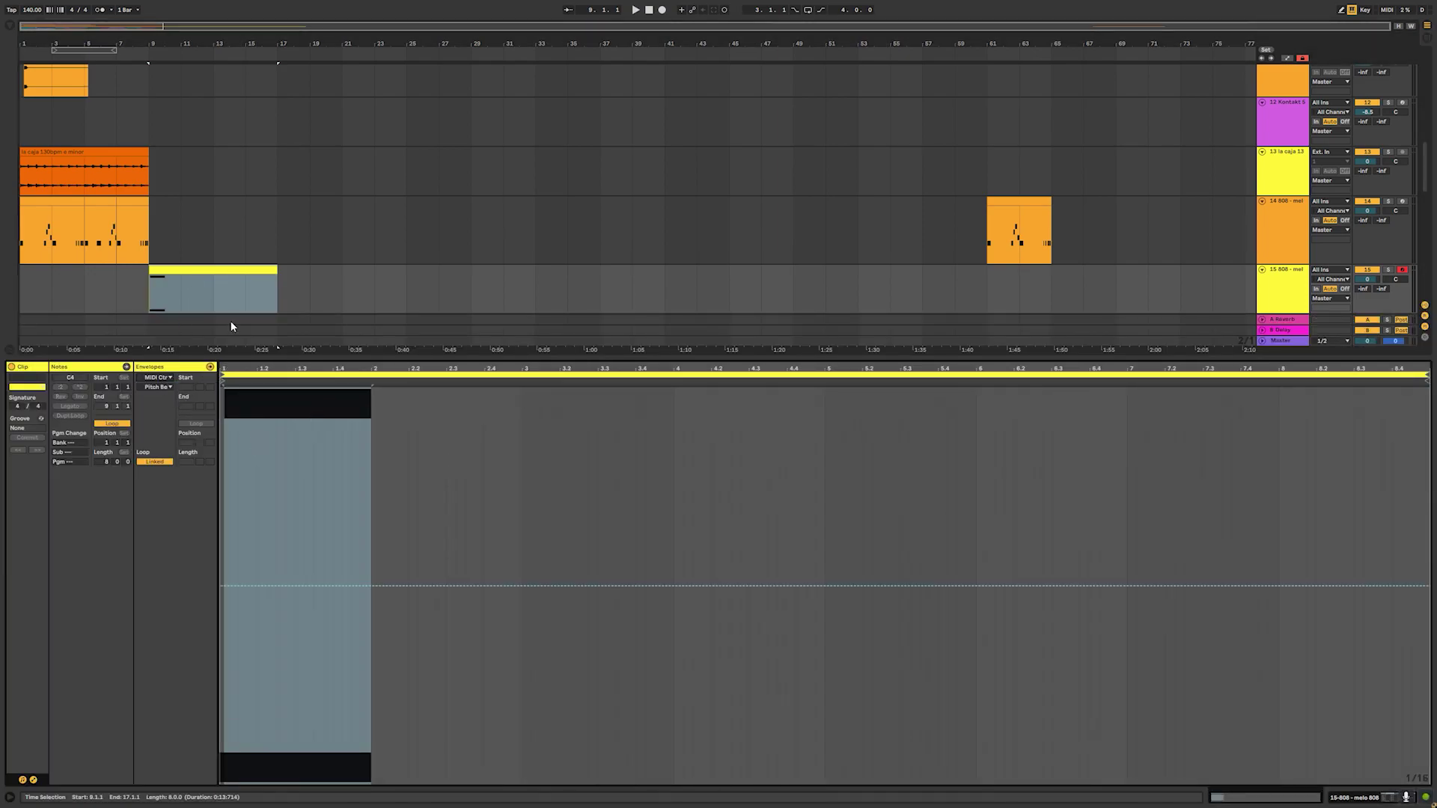
left_click(34, 780)
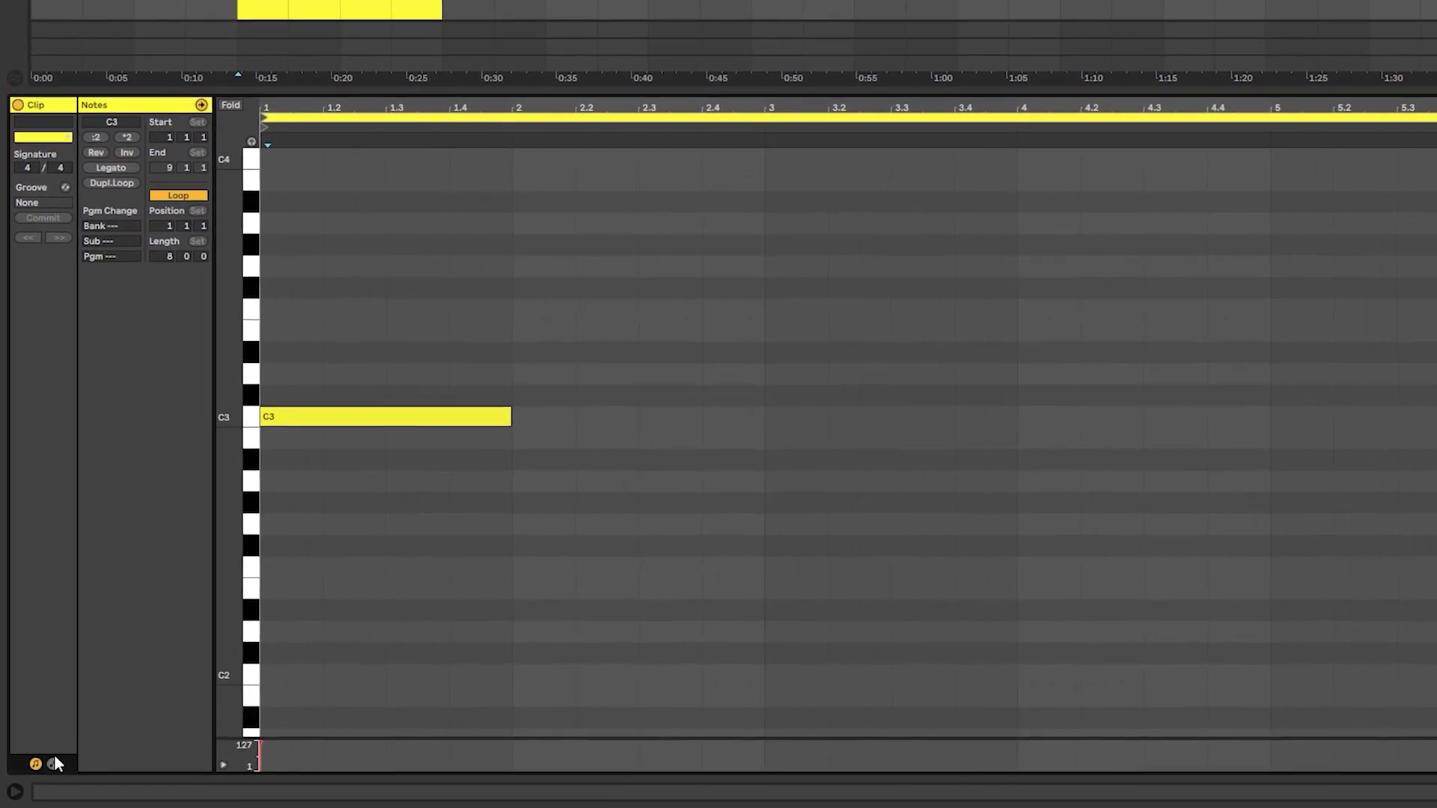
left_click(48, 767)
left_click(270, 77)
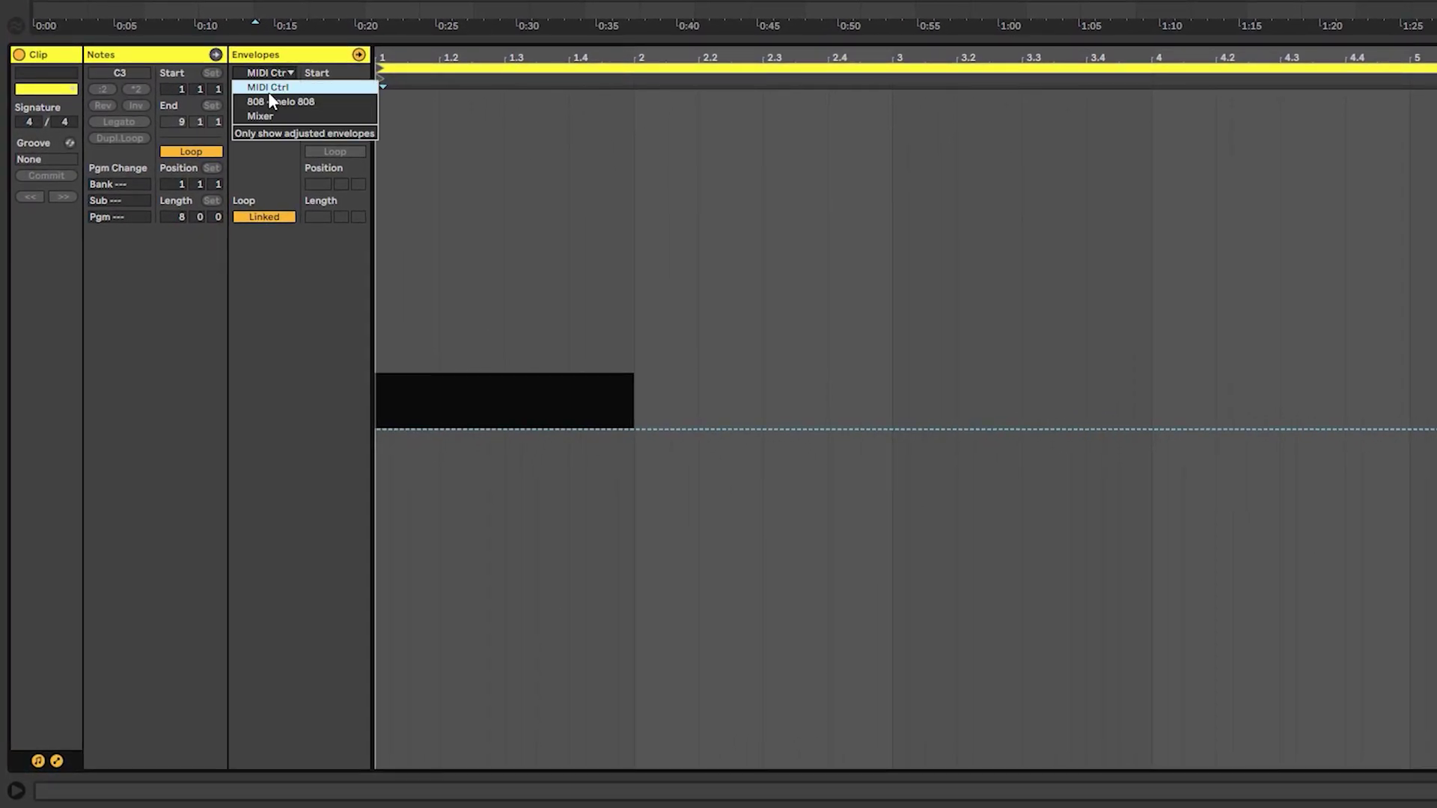
left_click(271, 94)
left_click(270, 89)
left_click(259, 106)
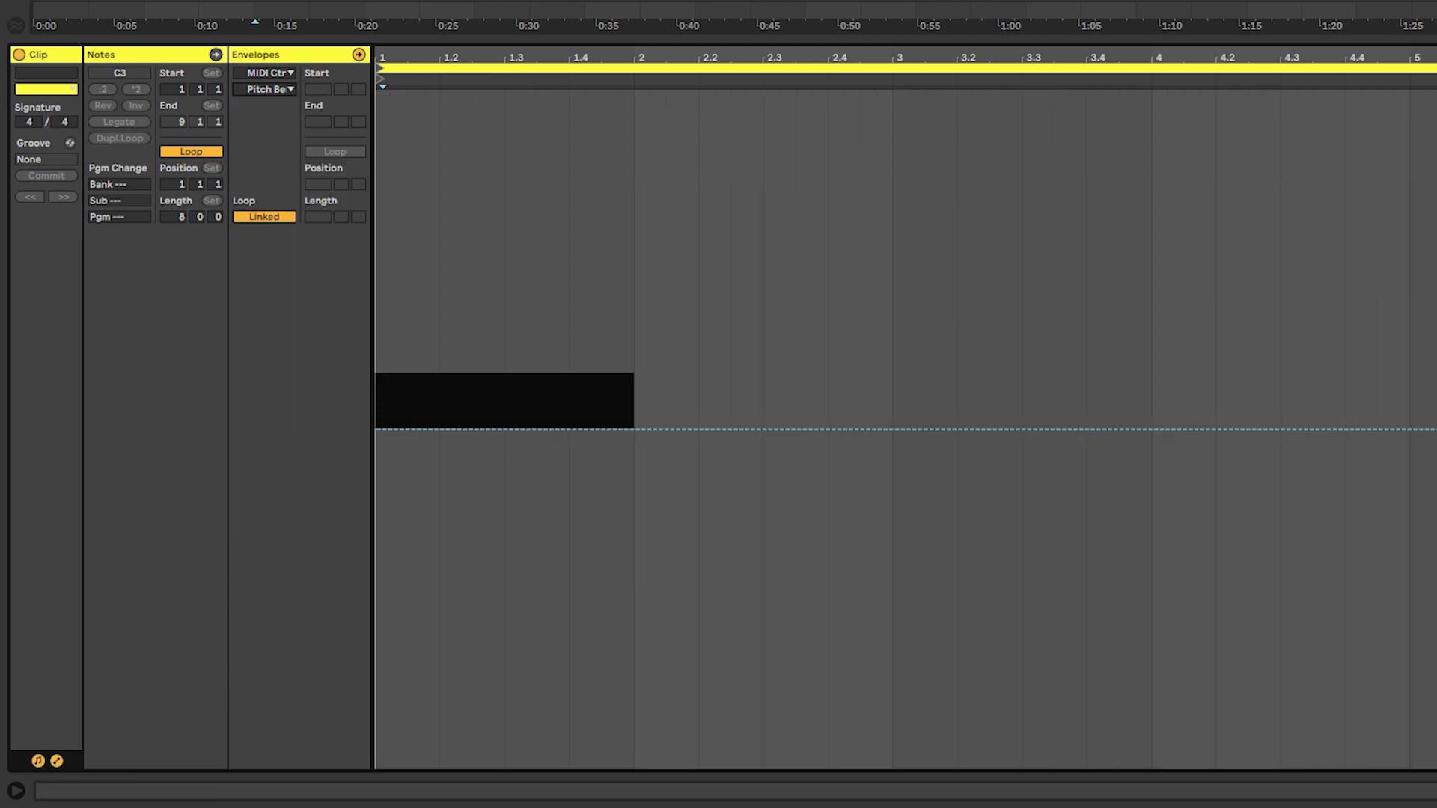
- Draw maximum pitch bend from beat 1.2 to bar 2, add a minimum dip near the start with a ramp up, and play it
key("b")
mouse_move(461, 330)
left_mouse_down()
mouse_move(503, 67)
mouse_move(634, 67)
left_mouse_up()
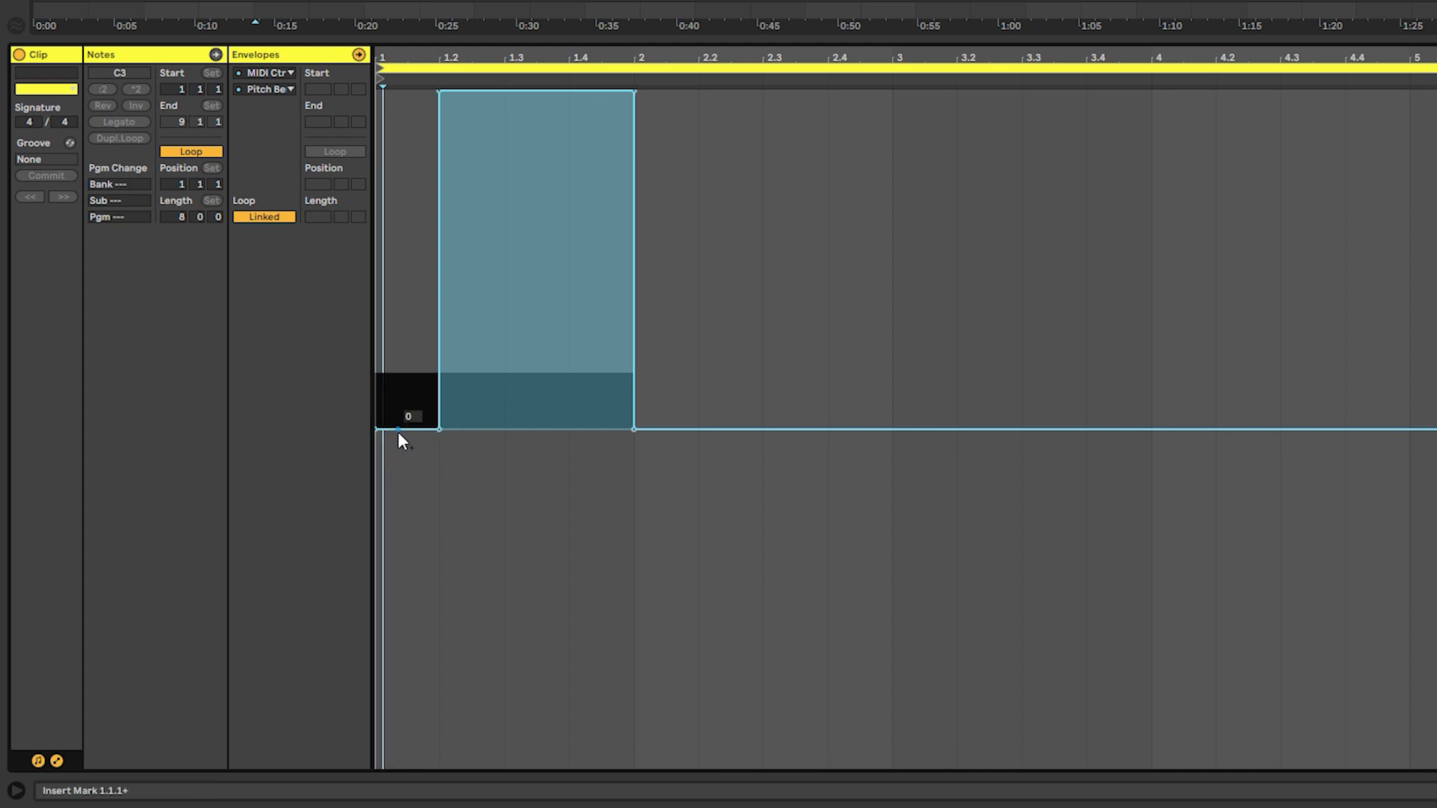
left_click_drag(392, 429, 393, 767)
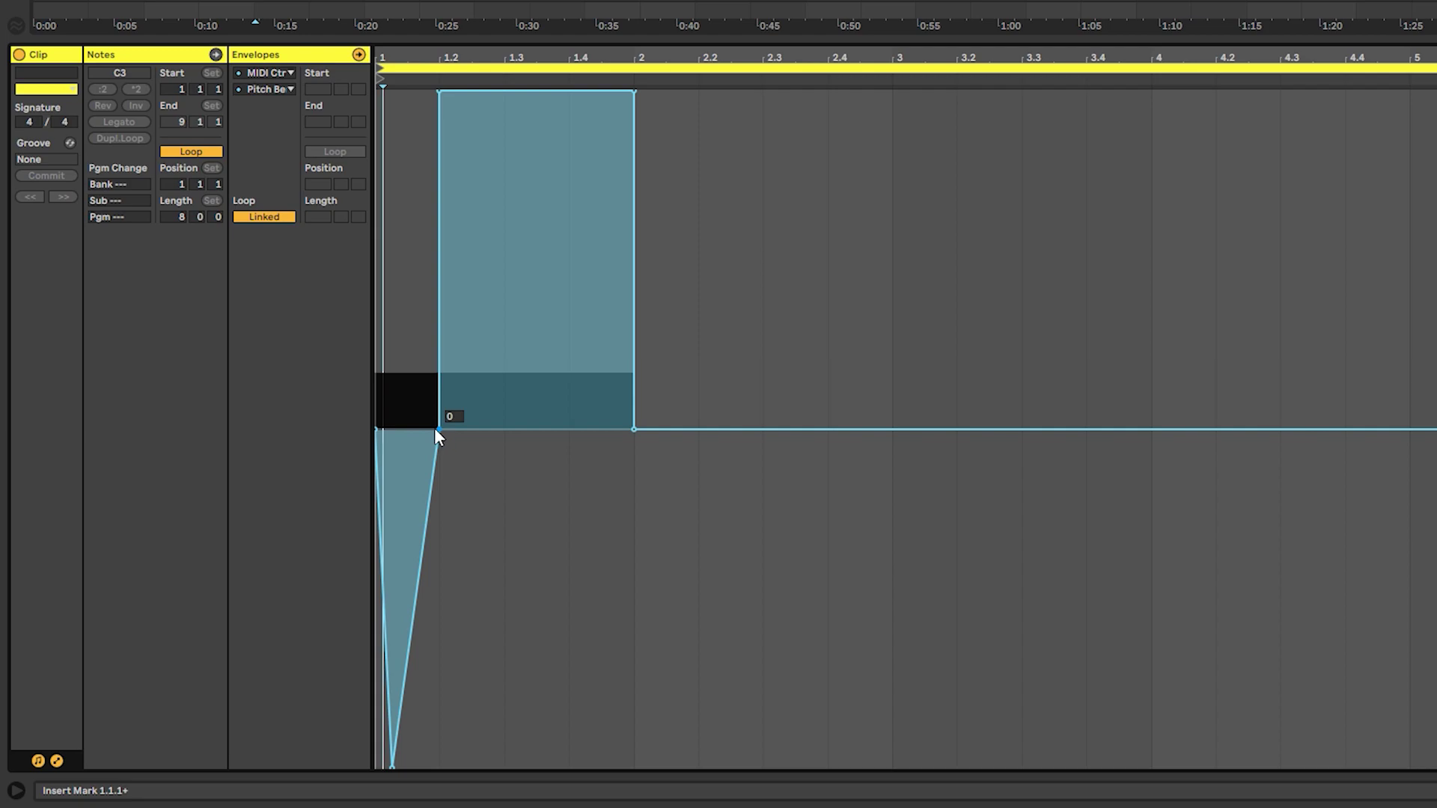
left_click_drag(439, 430, 426, 437)
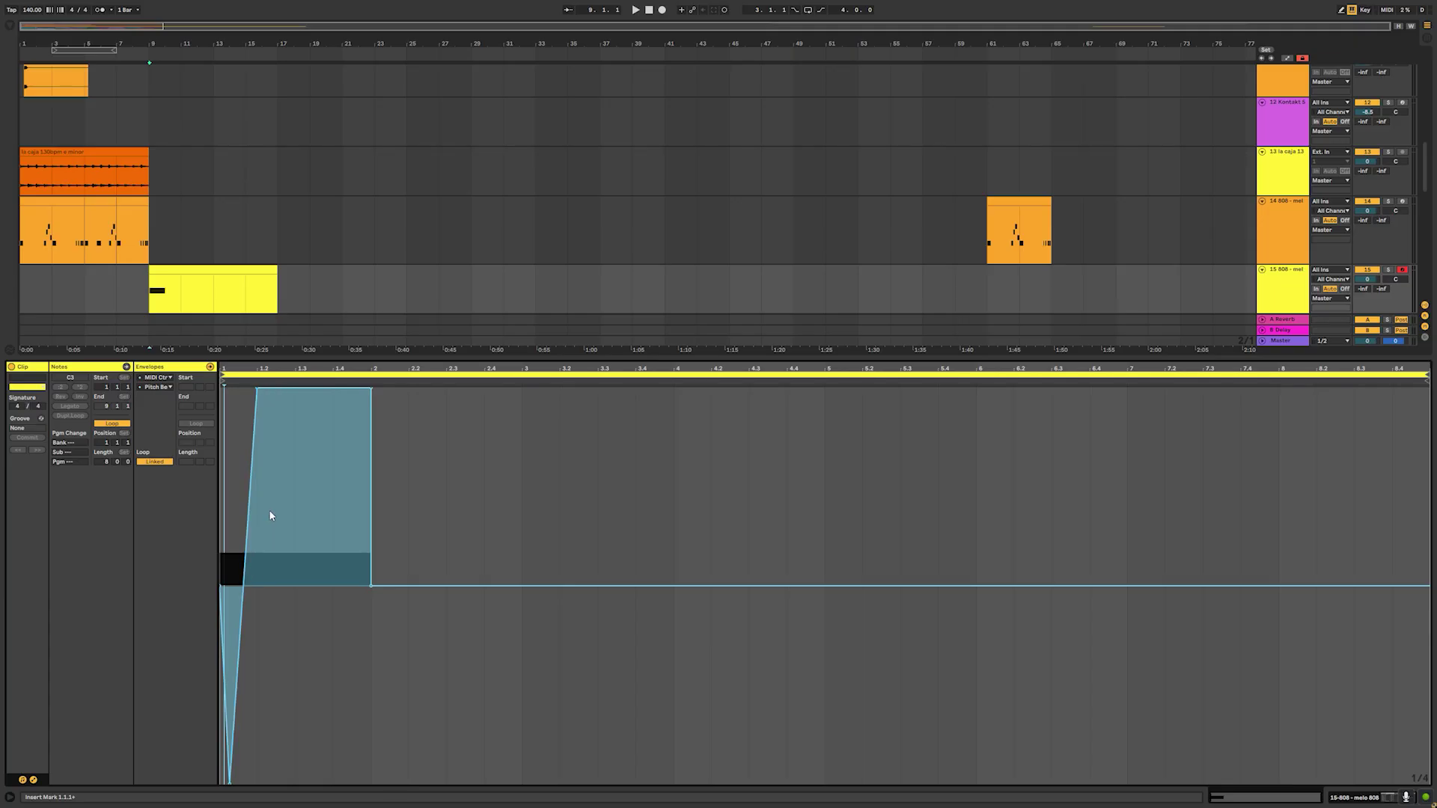
key("space")
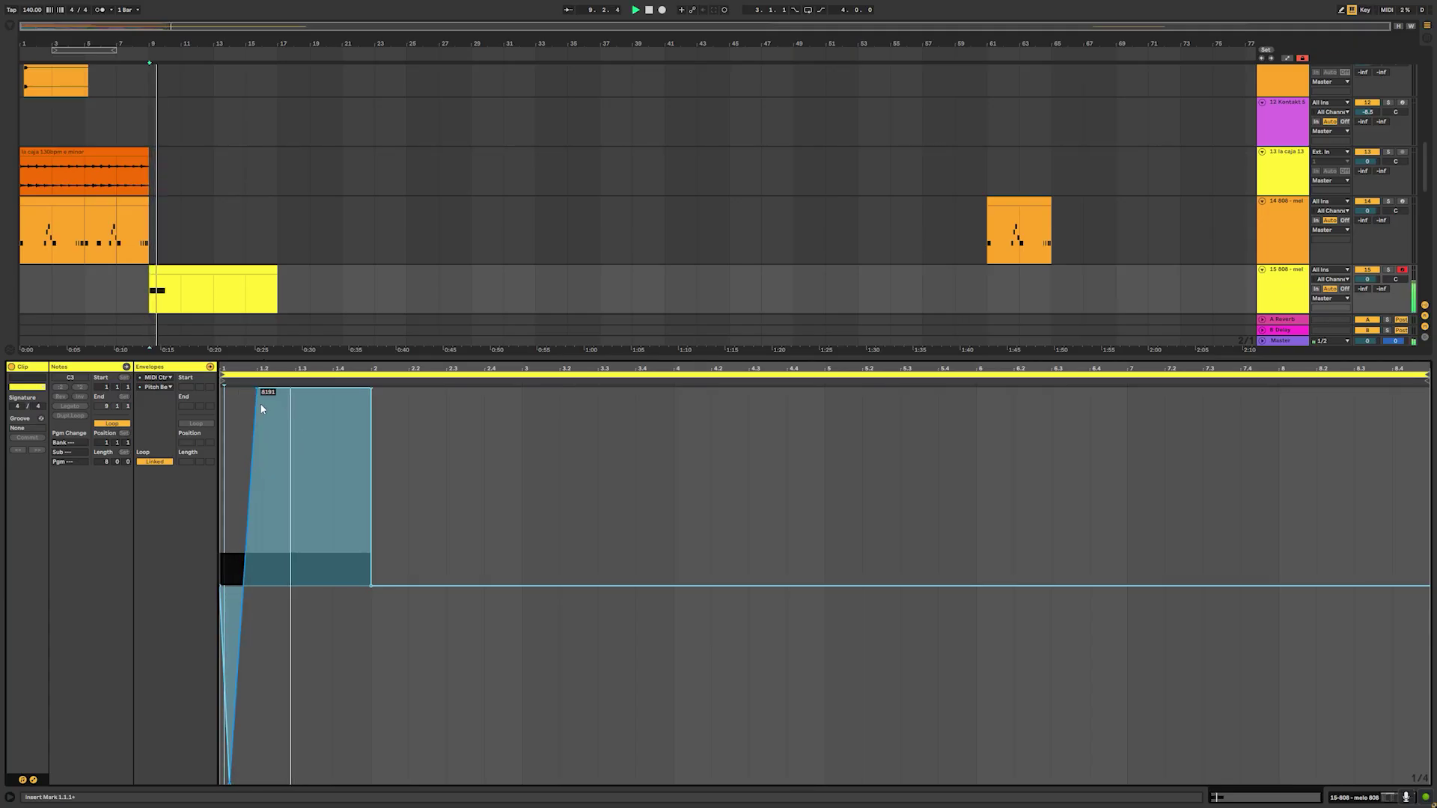
key("space")
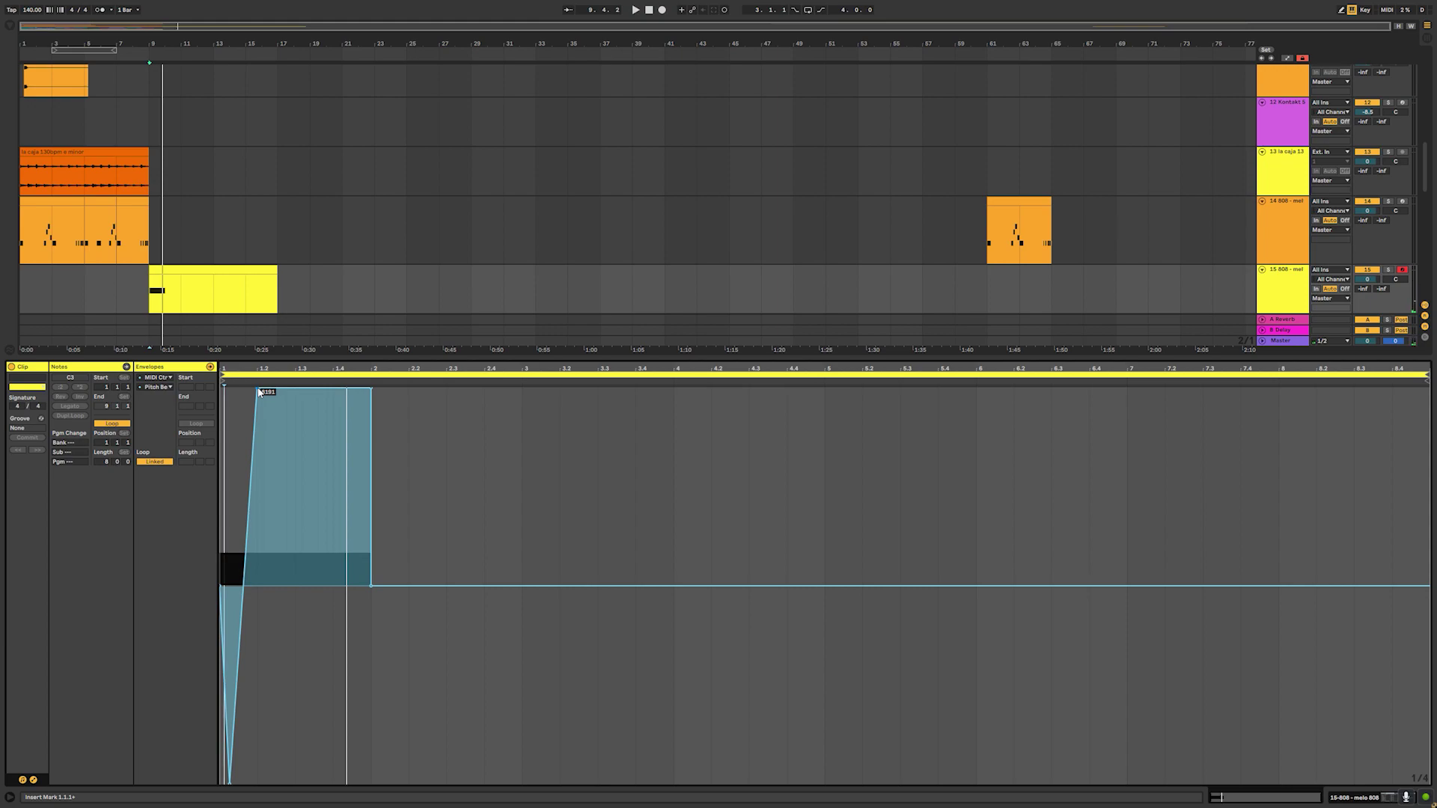
- Halve the 808 clip's length and note timing twice, making it a 2-bar loop
key("plus")
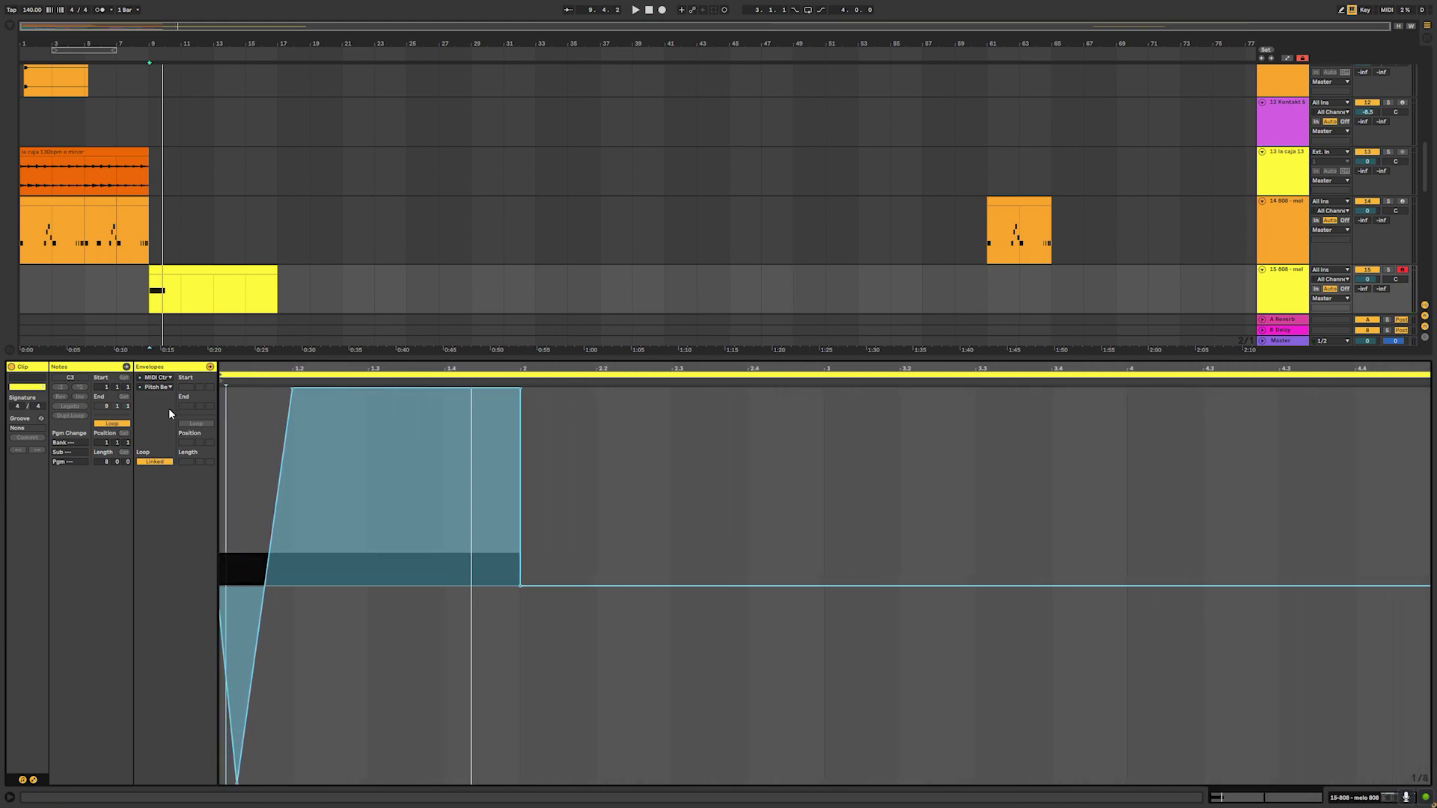
left_click(34, 780)
left_click(61, 387)
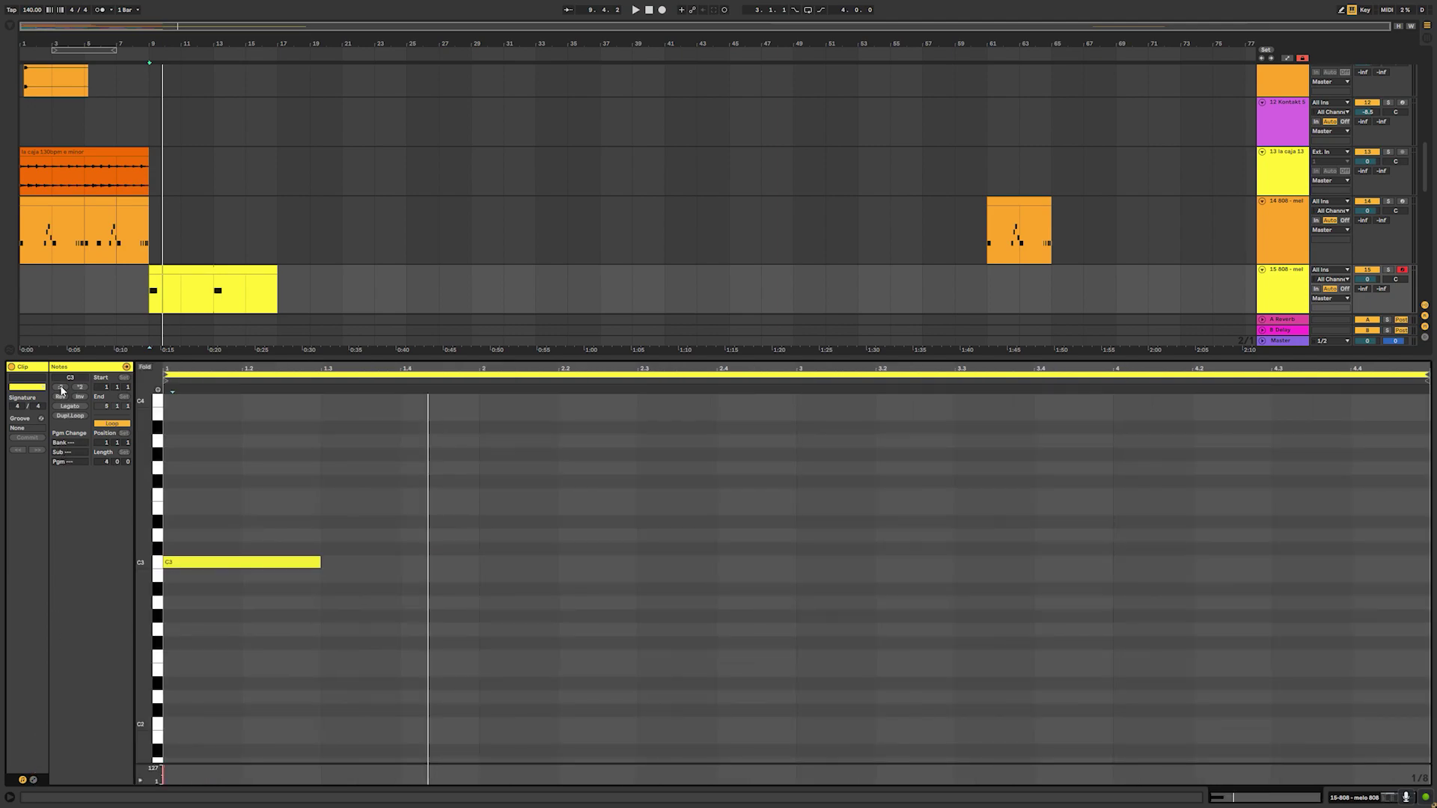
left_click(62, 386)
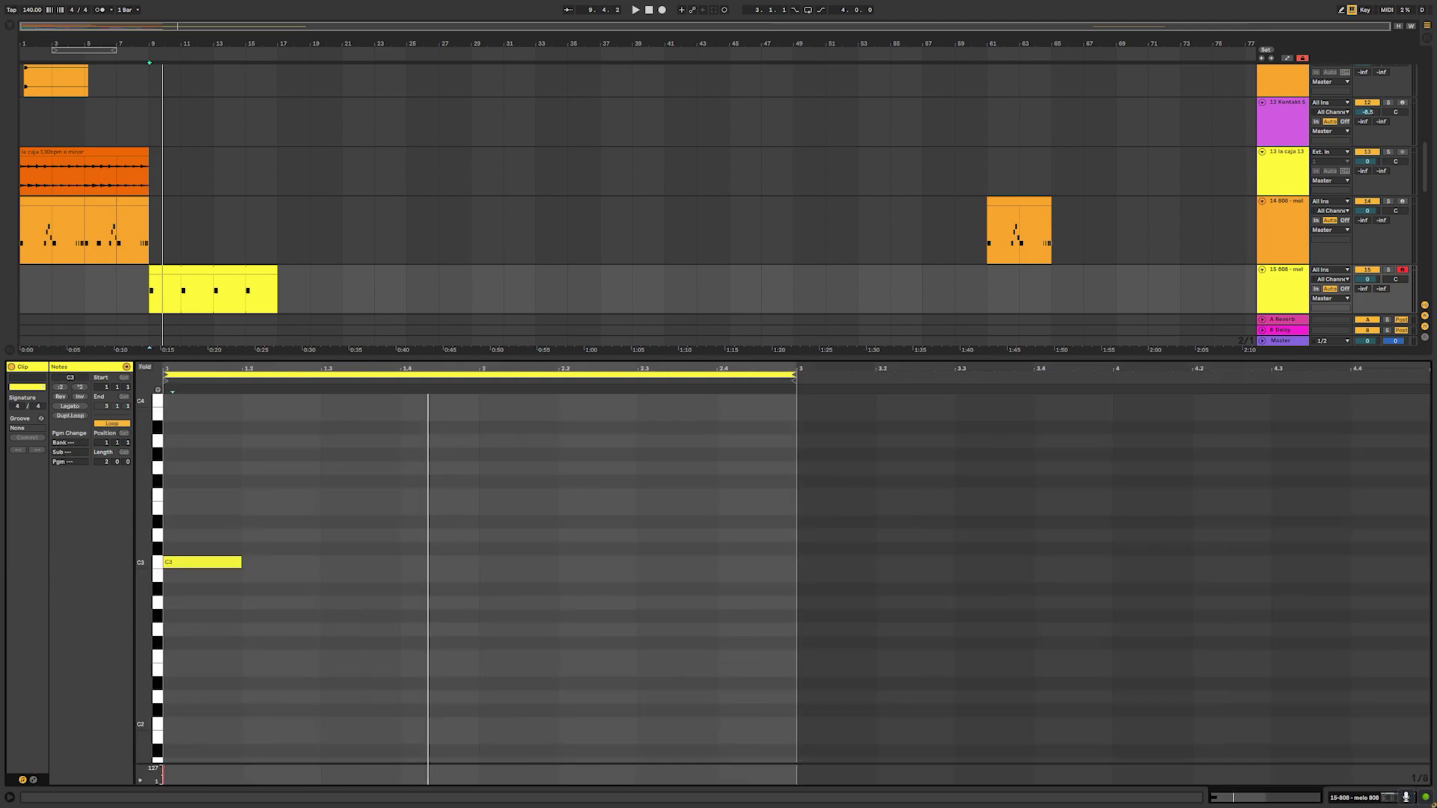
- Inspect the shortened pitch bend envelope up close and play back the clip
left_click(33, 781)
left_click(249, 400)
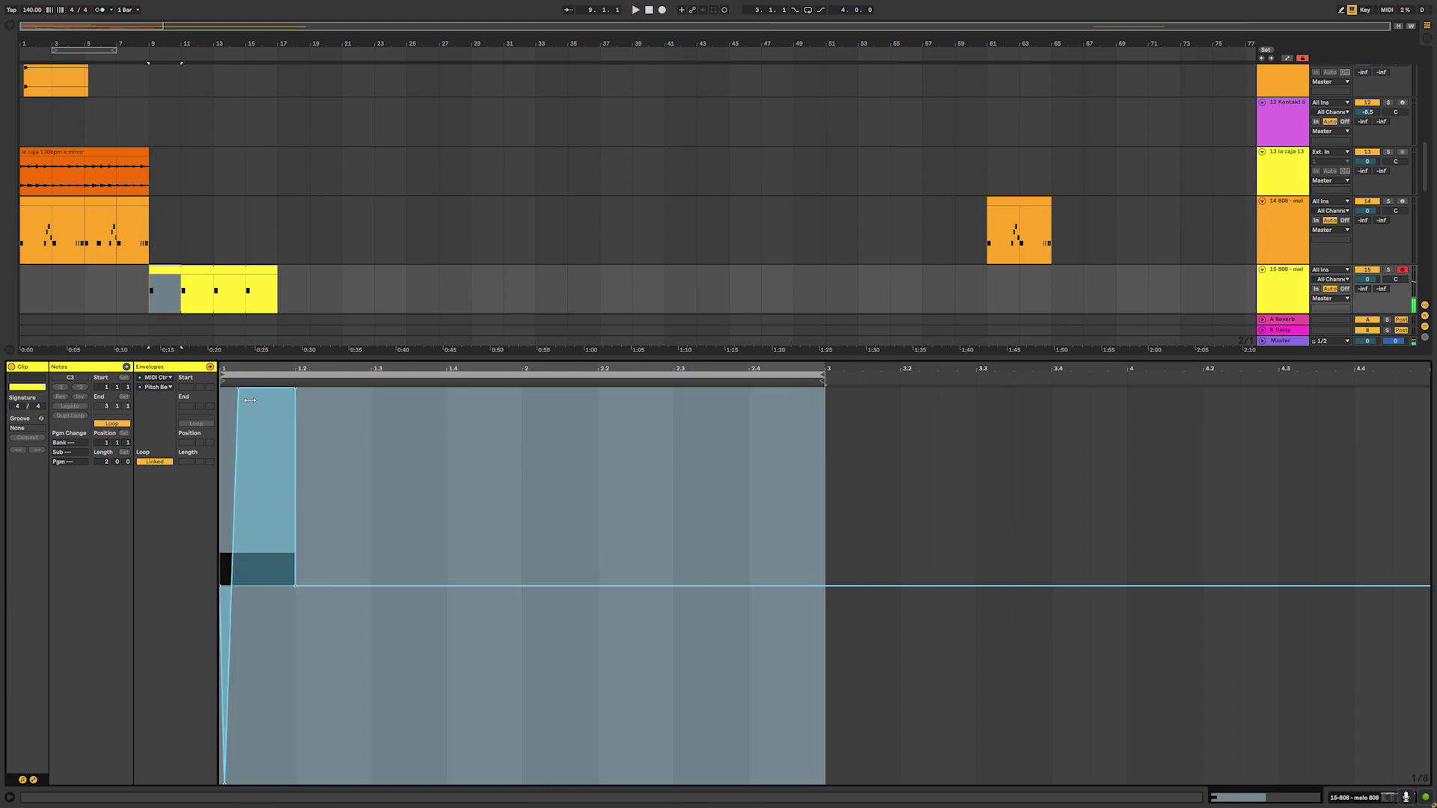
scroll(250, 404, "up", 3)
key("ctrl+a")
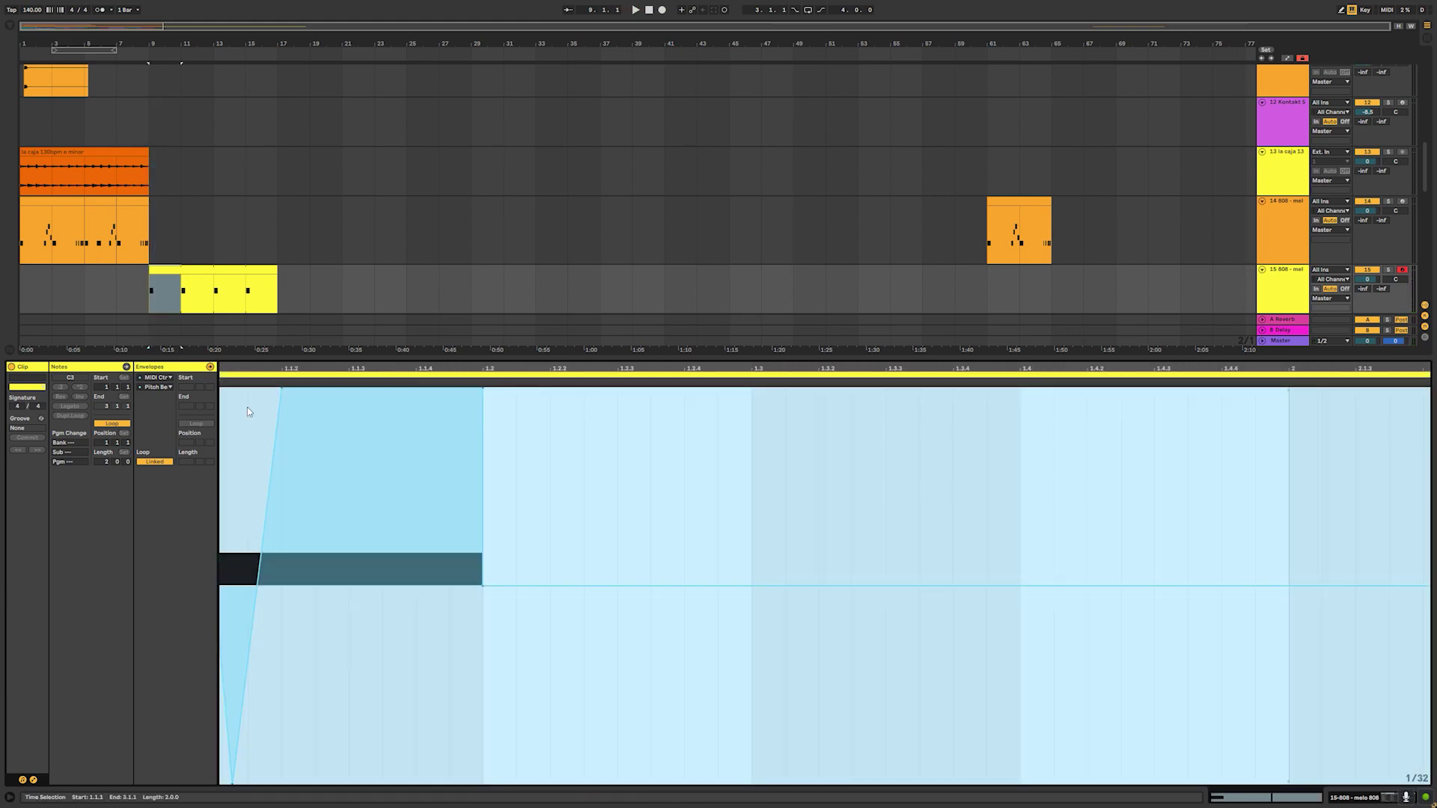
left_click(250, 412)
mouse_move(273, 370)
left_mouse_down()
mouse_move(237, 388)
mouse_move(283, 388)
mouse_move(244, 389)
mouse_move(260, 389)
left_mouse_up()
mouse_move(281, 391)
key("space")
key("space")
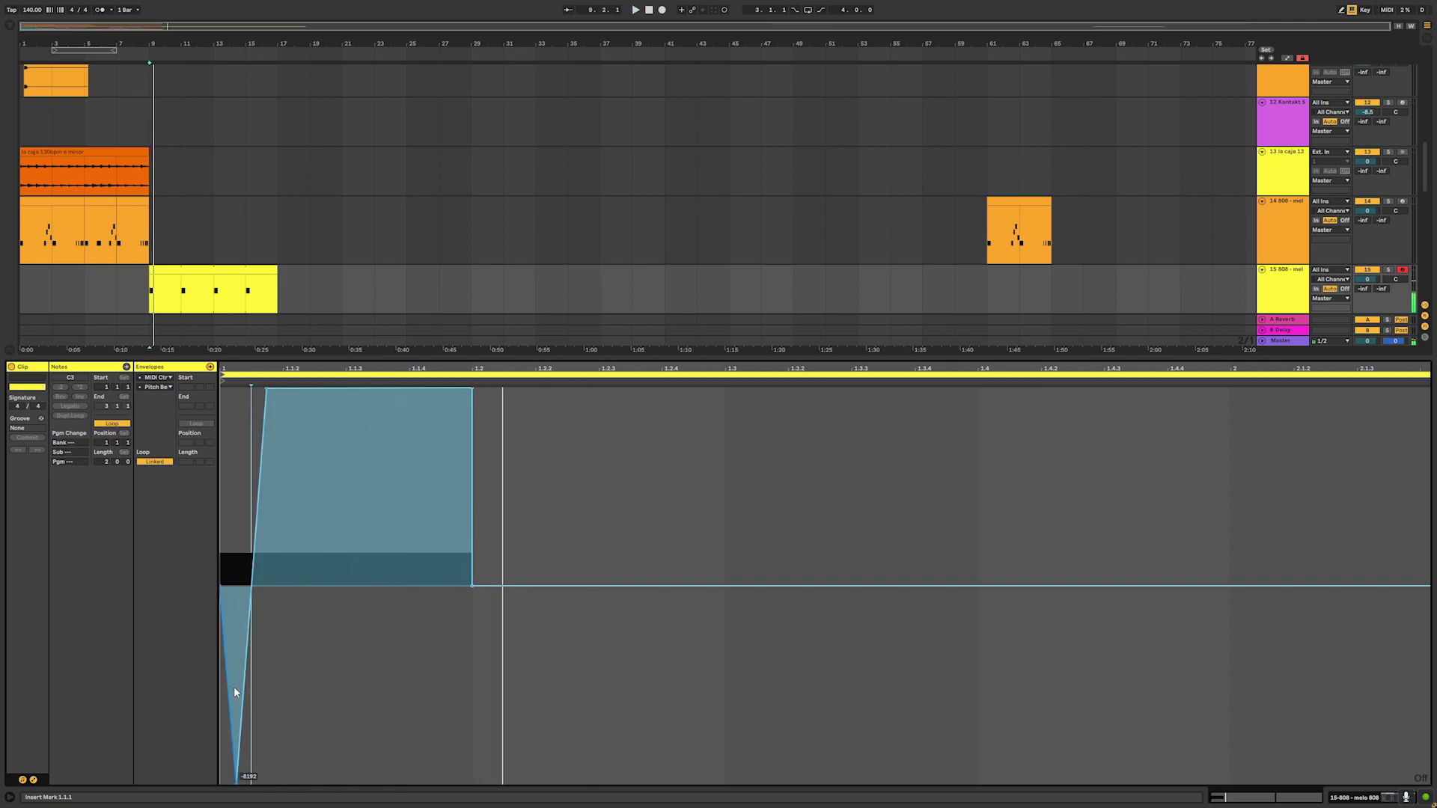
- Return to the clip's notes and duplicate the C3 note directly after itself
left_click(34, 782)
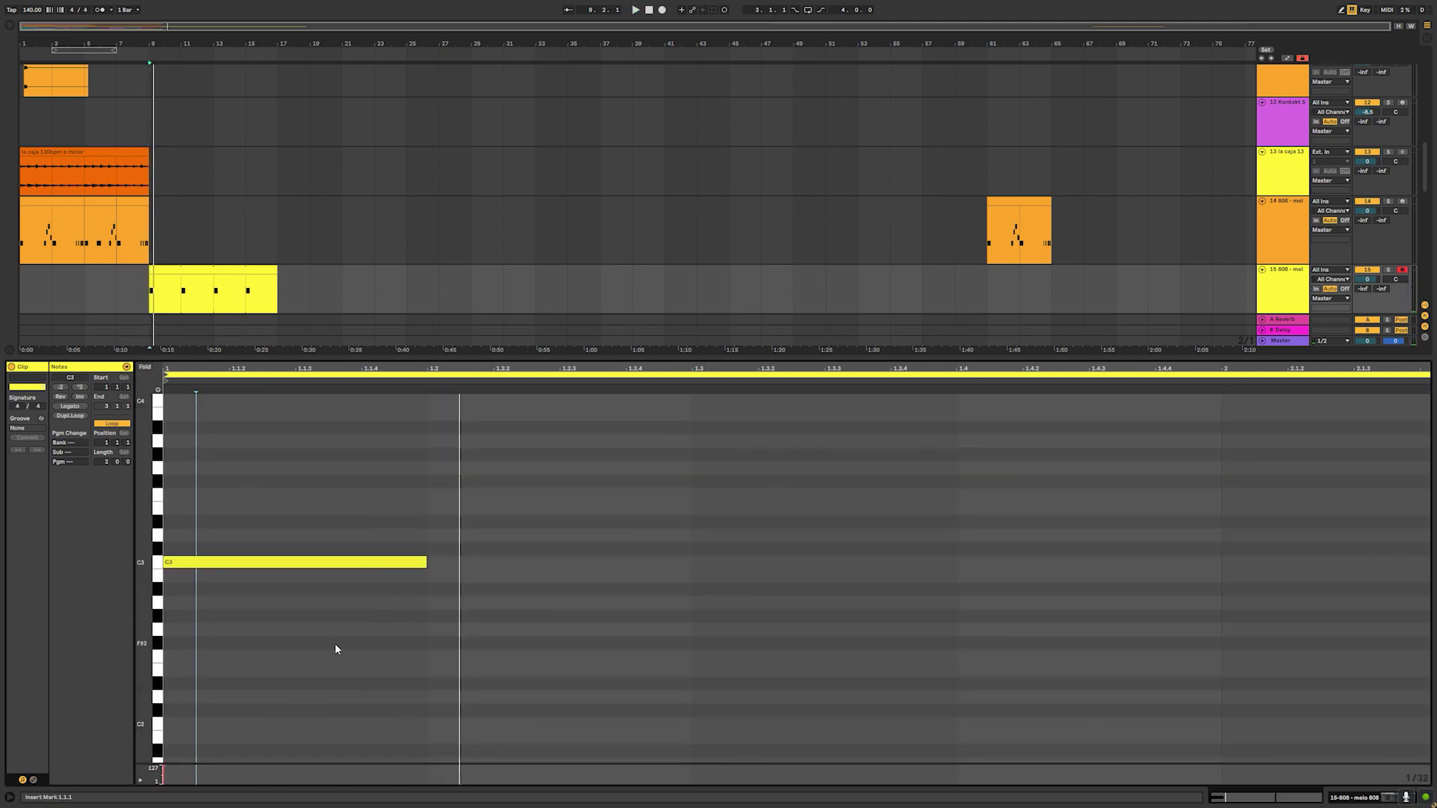
key("minus")
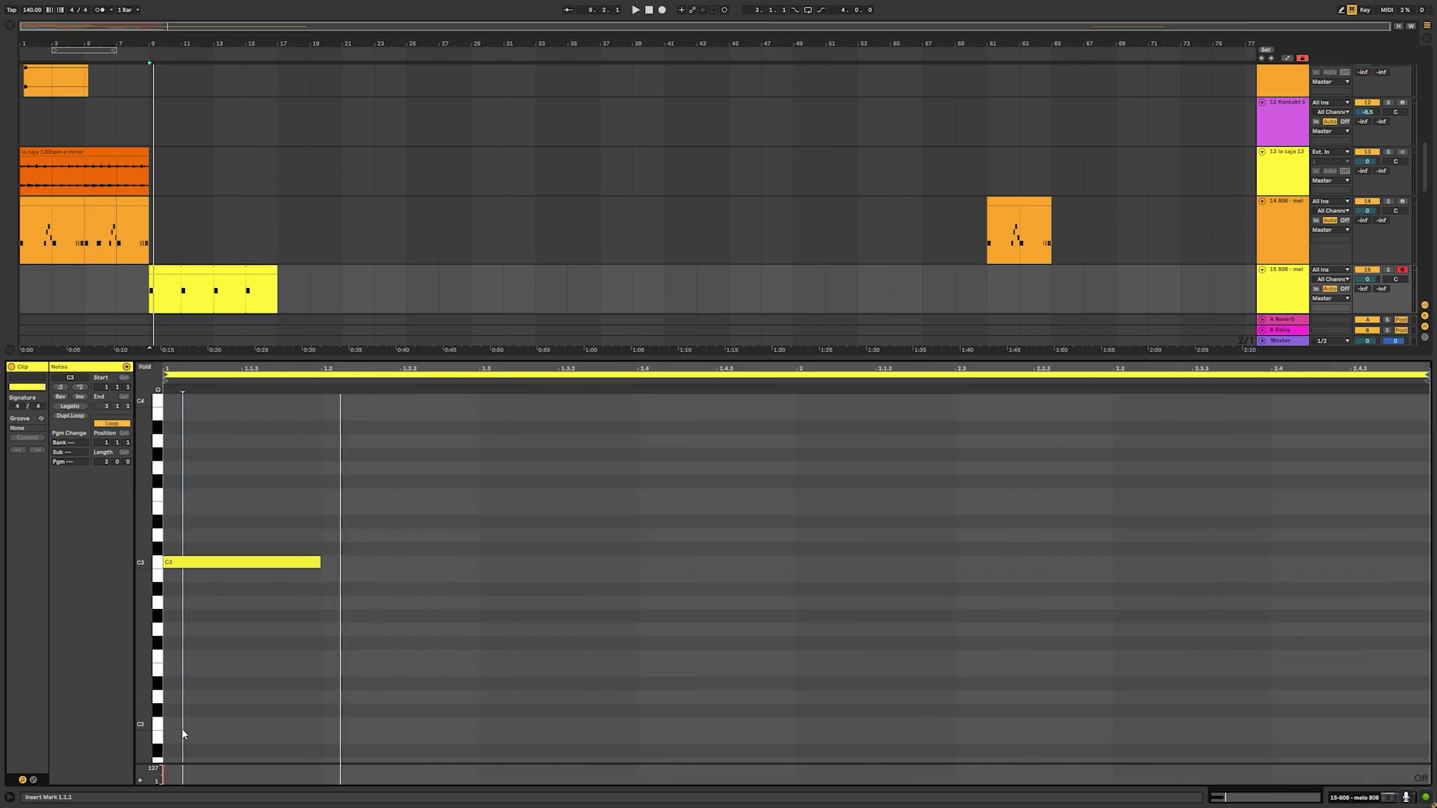
left_click(229, 566)
key("ctrl+d")
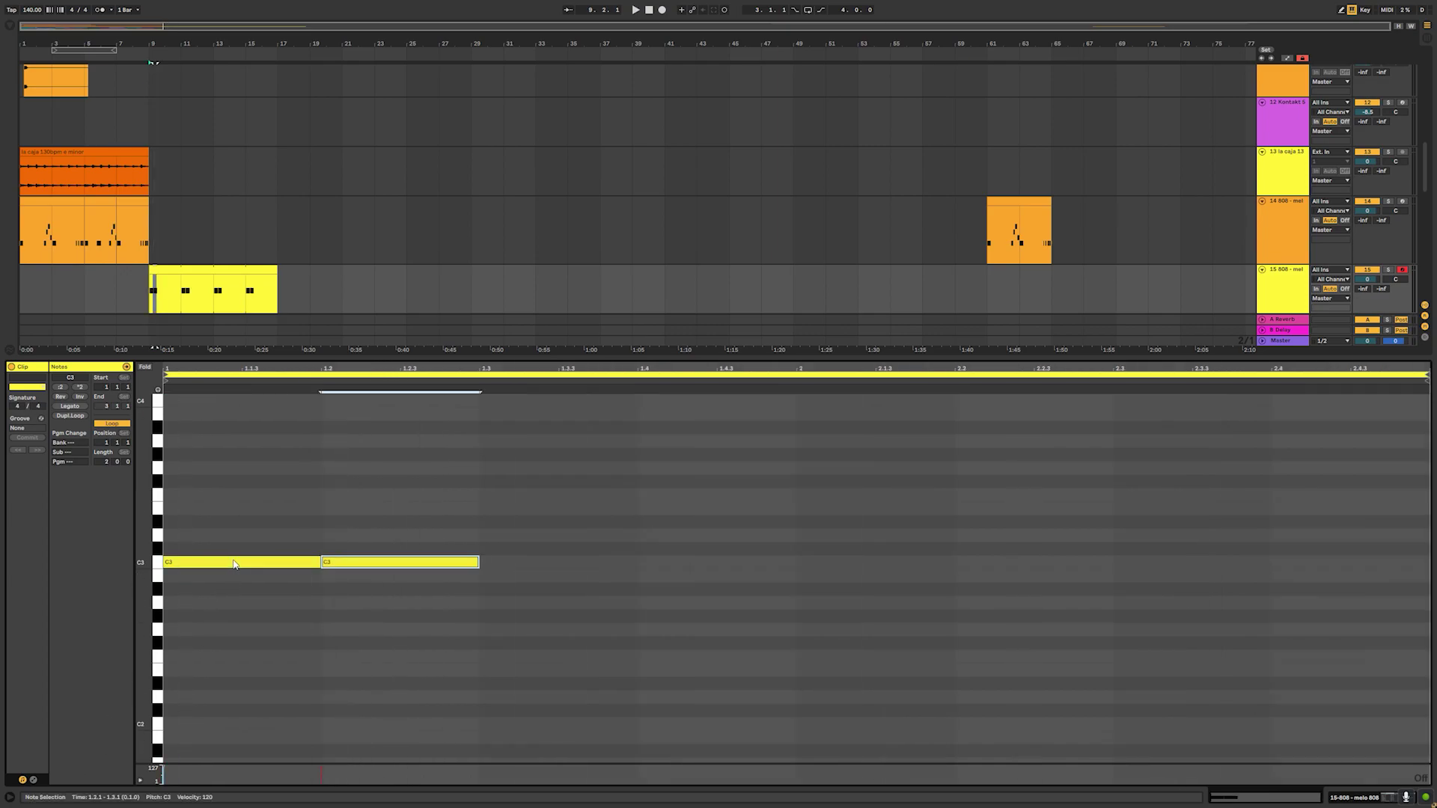
- Duplicate the C3 note two more times to fill bar 1, and select the first beat of the pitch bend envelope
key("ctrl+d")
key("ctrl+d")
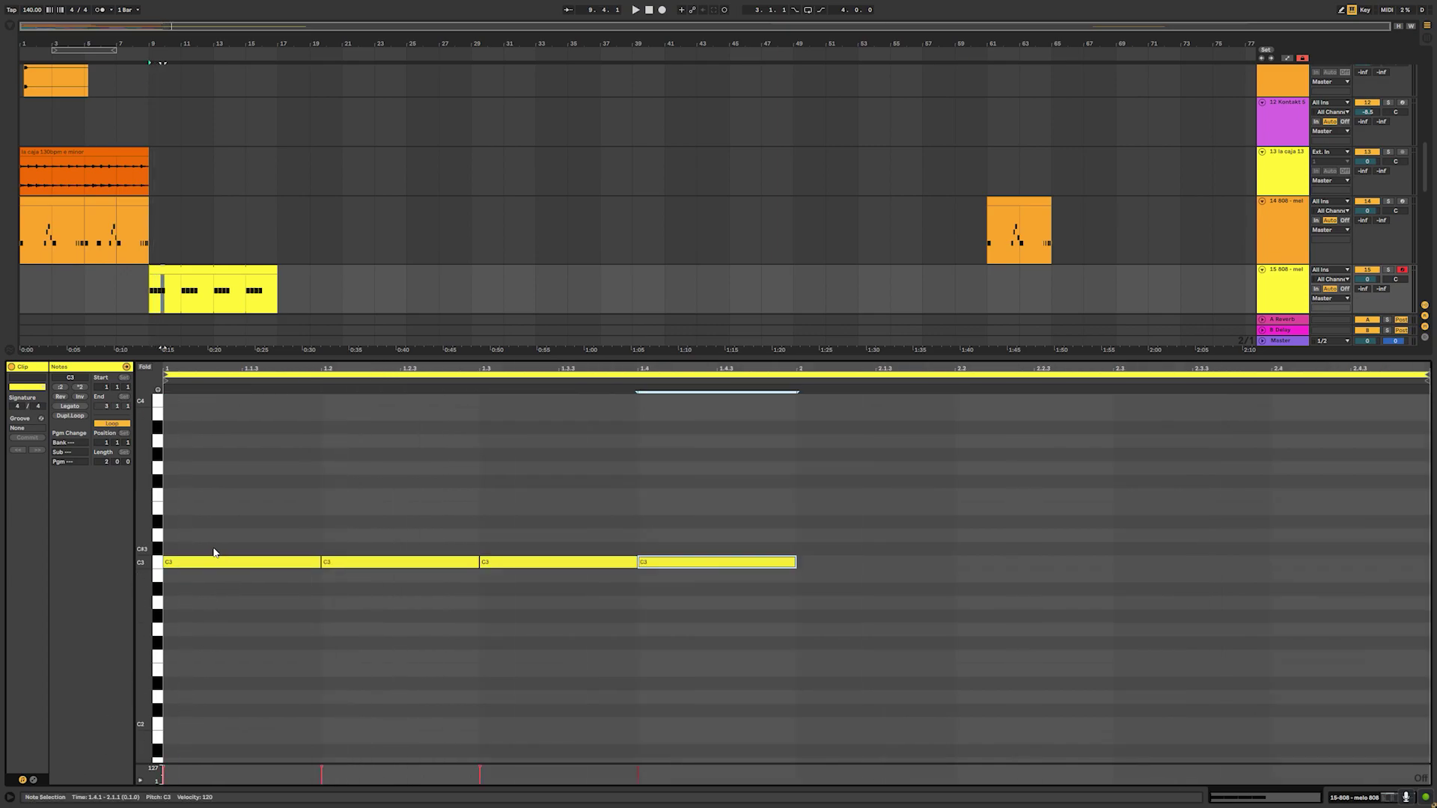
left_click(33, 781)
left_click_drag(288, 627, 375, 682)
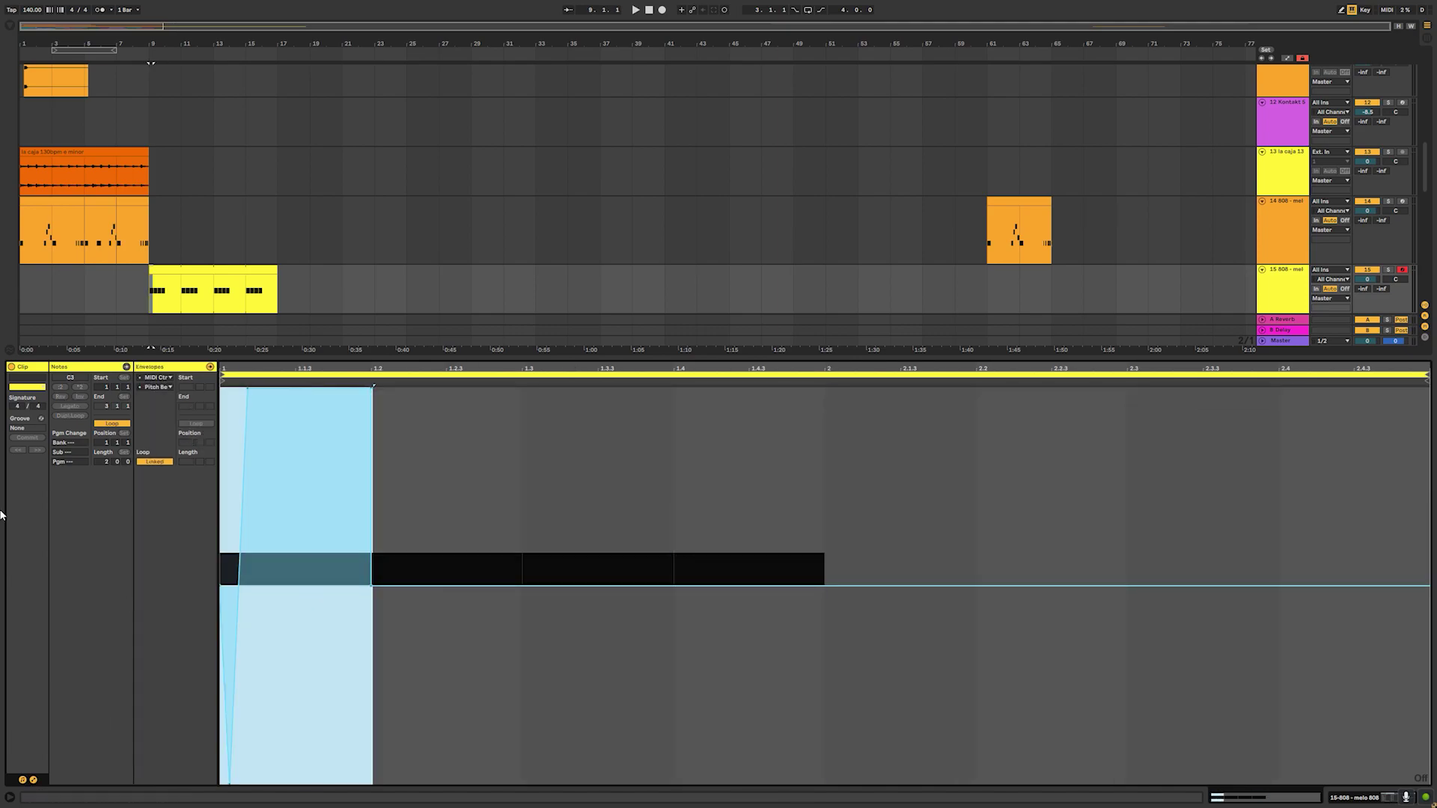
key("ctrl+d")
key("ctrl+d")
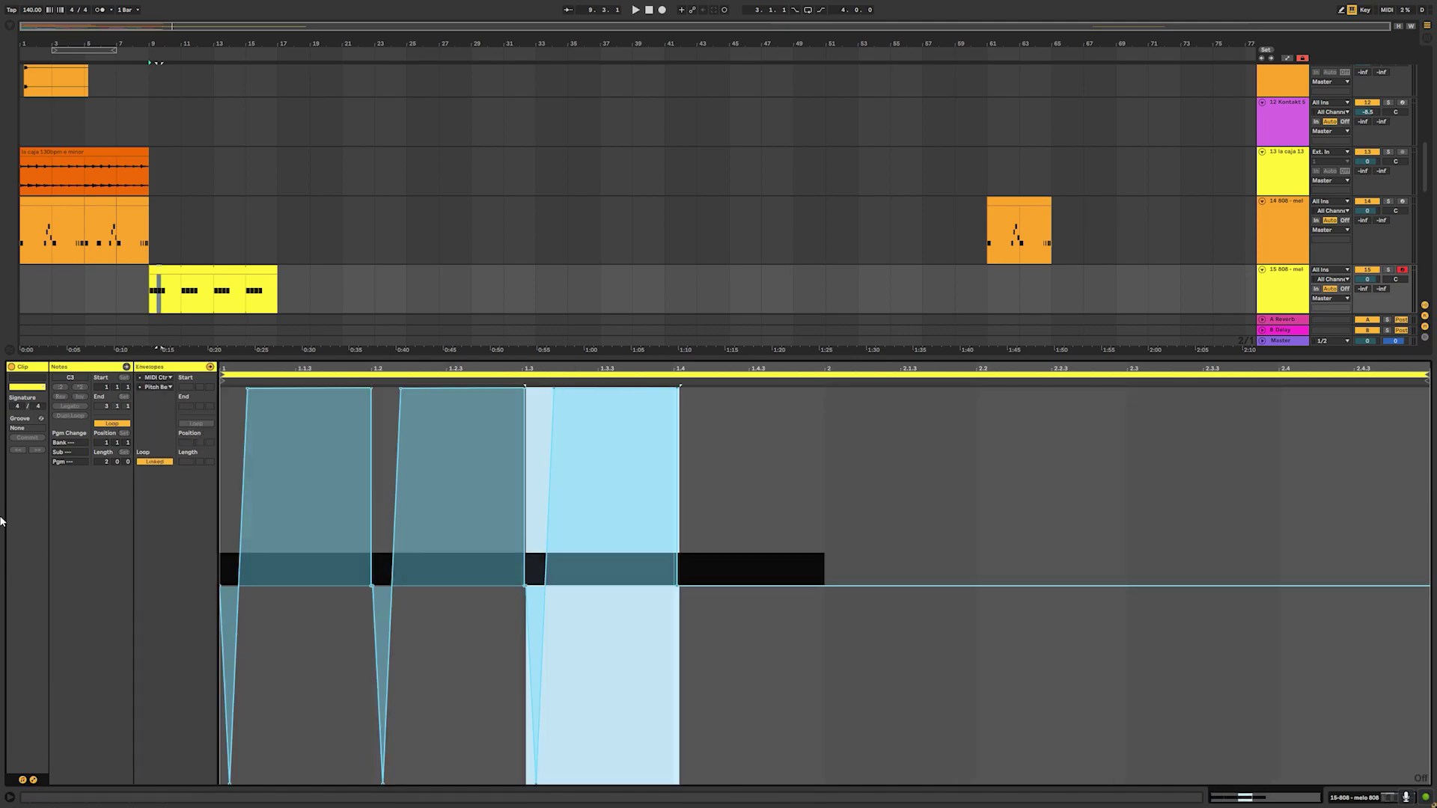
key("ctrl+z")
key("ctrl+z")
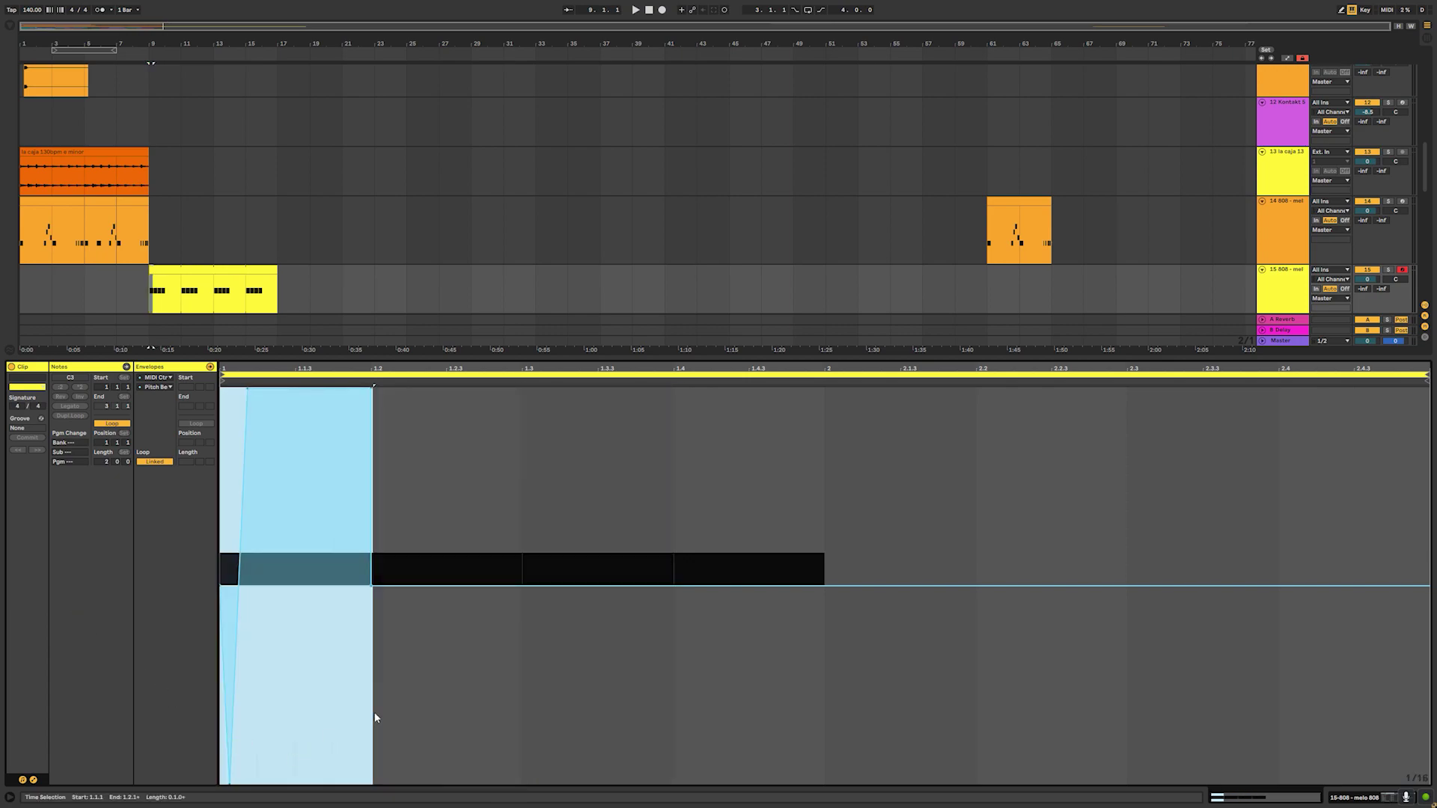
key("ctrl+d")
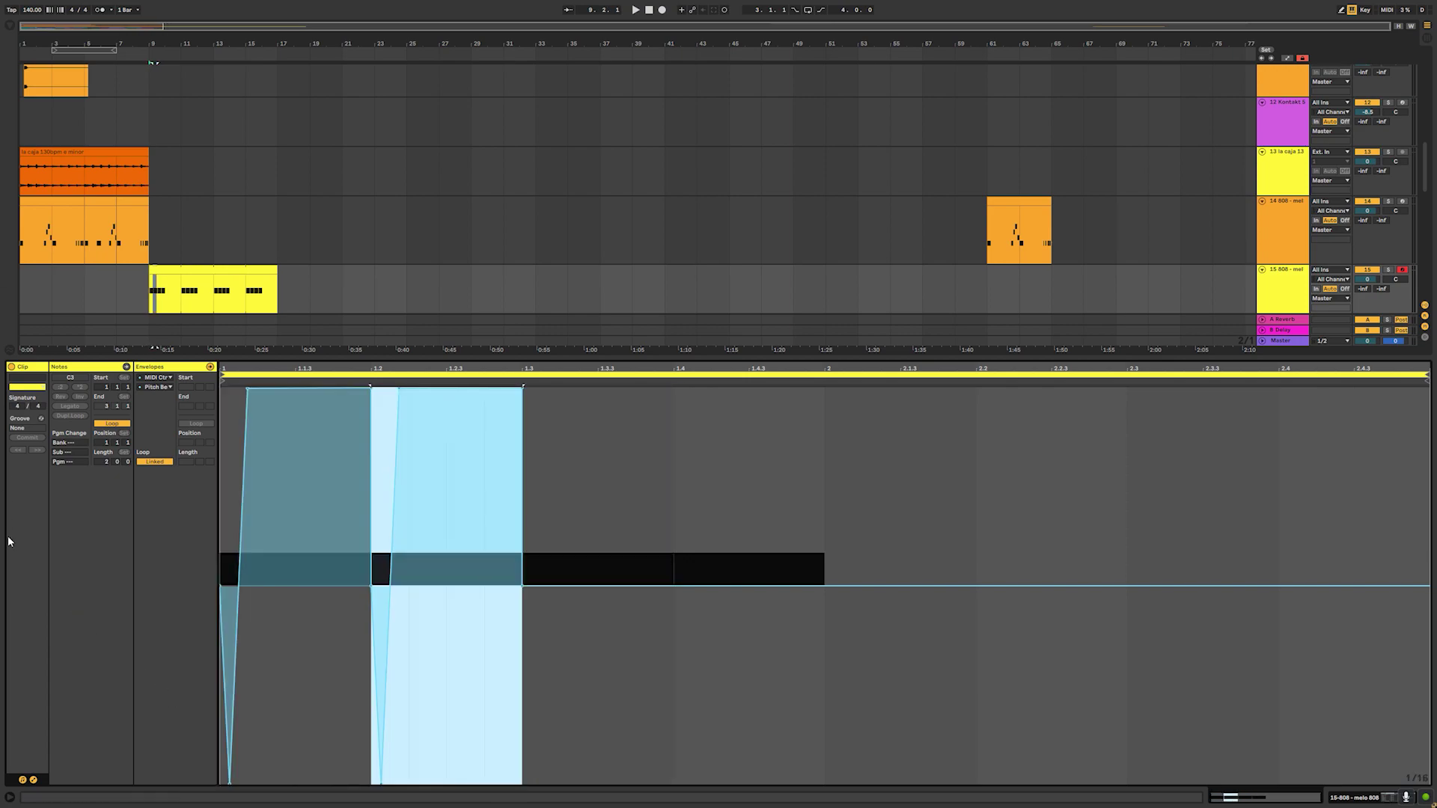
key("ctrl+d")
key("ctrl+z")
key("ctrl+z")
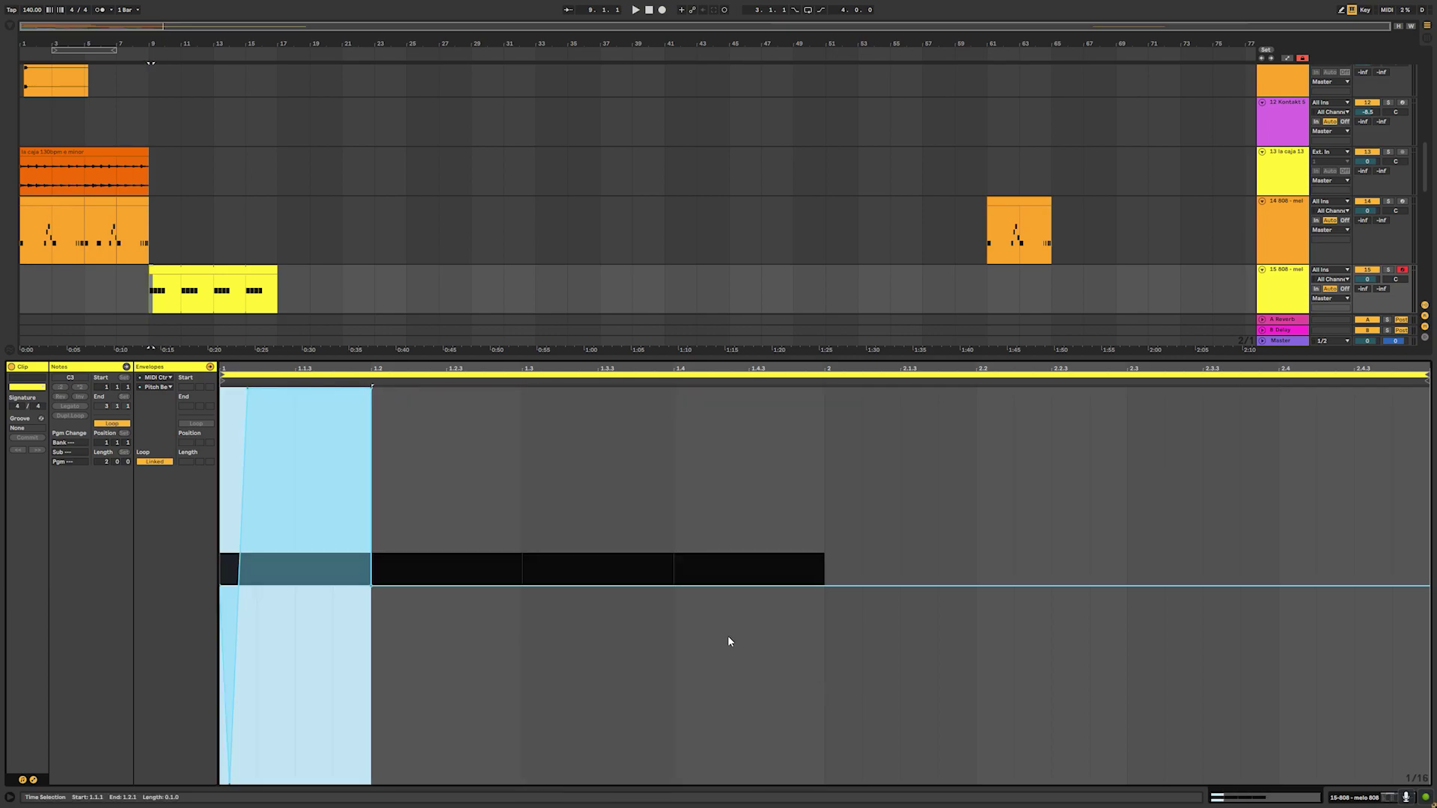
- Duplicate the first beat's pitch bend shape across beats 2 to 4 of bar 1, and play the clip from its start
key("ctrl+d")
key("ctrl+d")
key("ctrl+d")
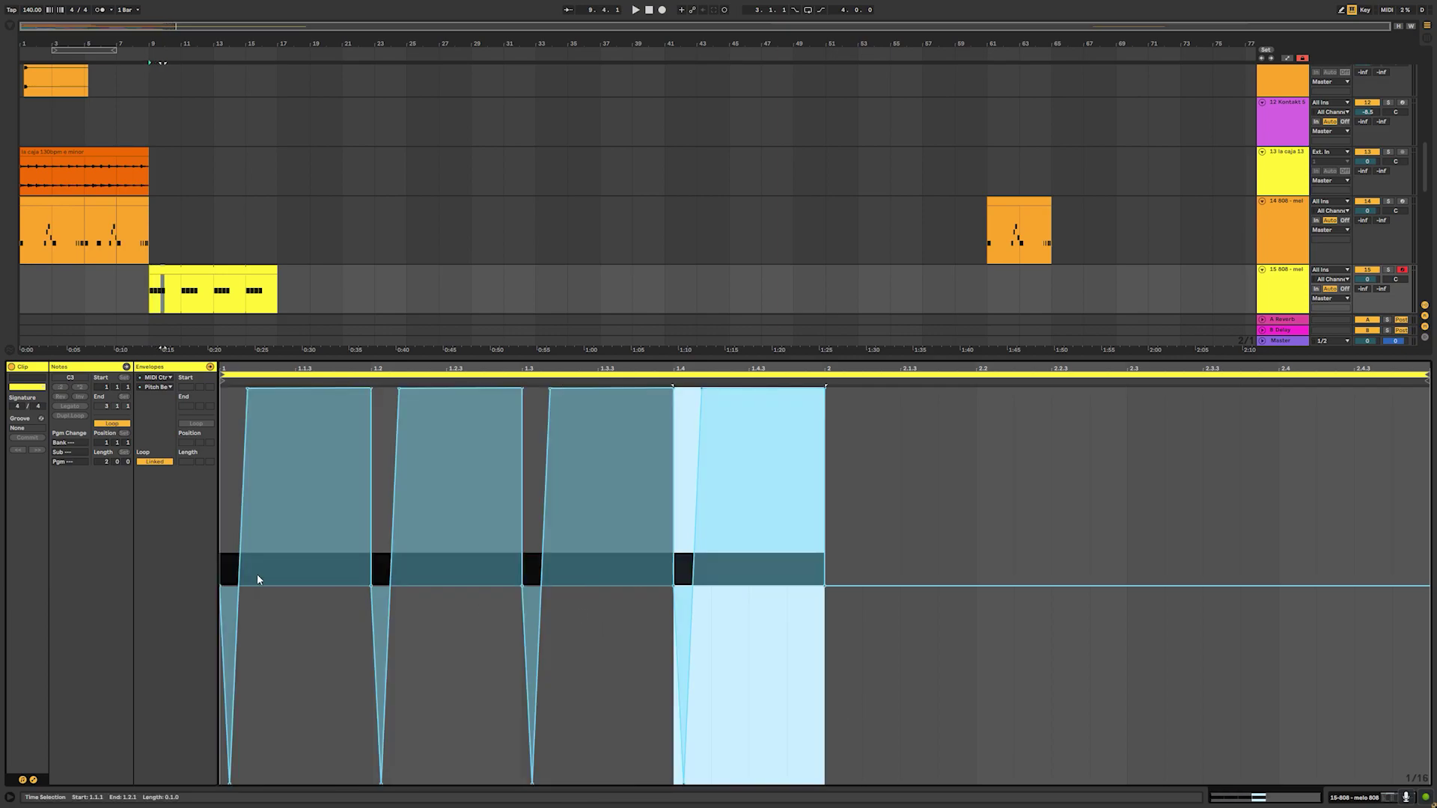
left_click(219, 734)
key("space")
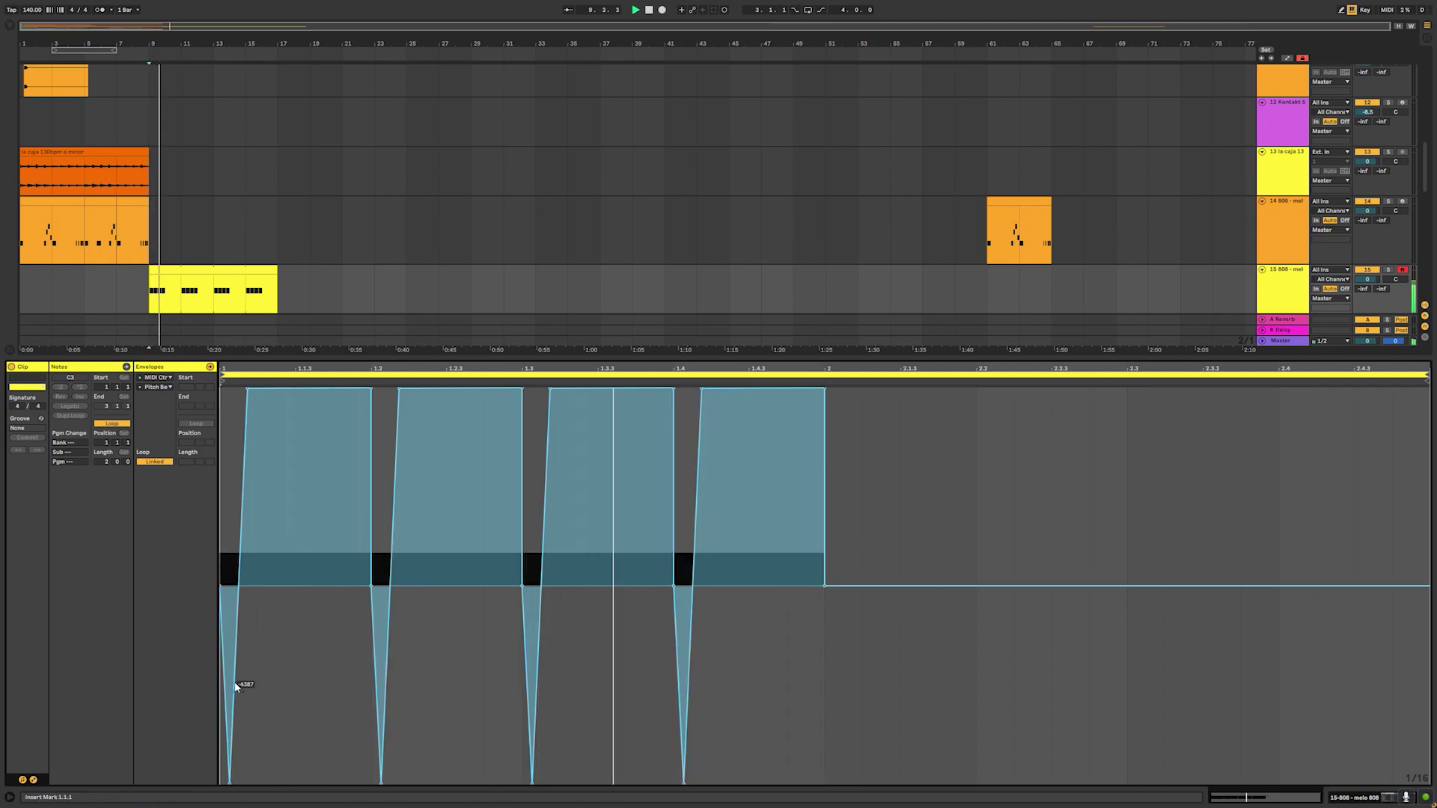
key("space")
- Move the yellow clip on track 15 to bar 41 and put the orange 808 clip from bar 61 in its place at bar 9
left_click_drag(209, 275, 739, 307)
left_click(1024, 203)
left_click_drag(1023, 204, 190, 295)
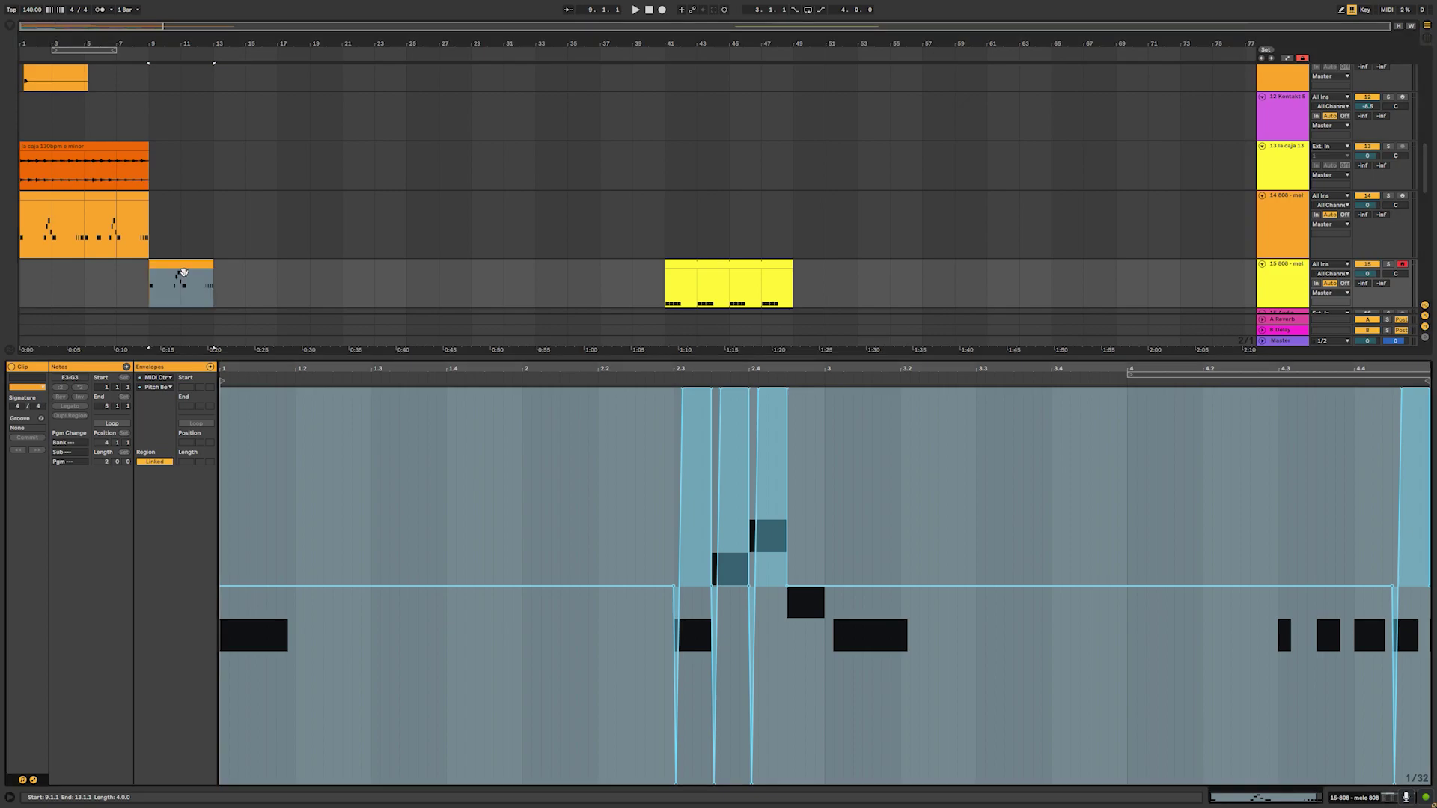
left_click(147, 300)
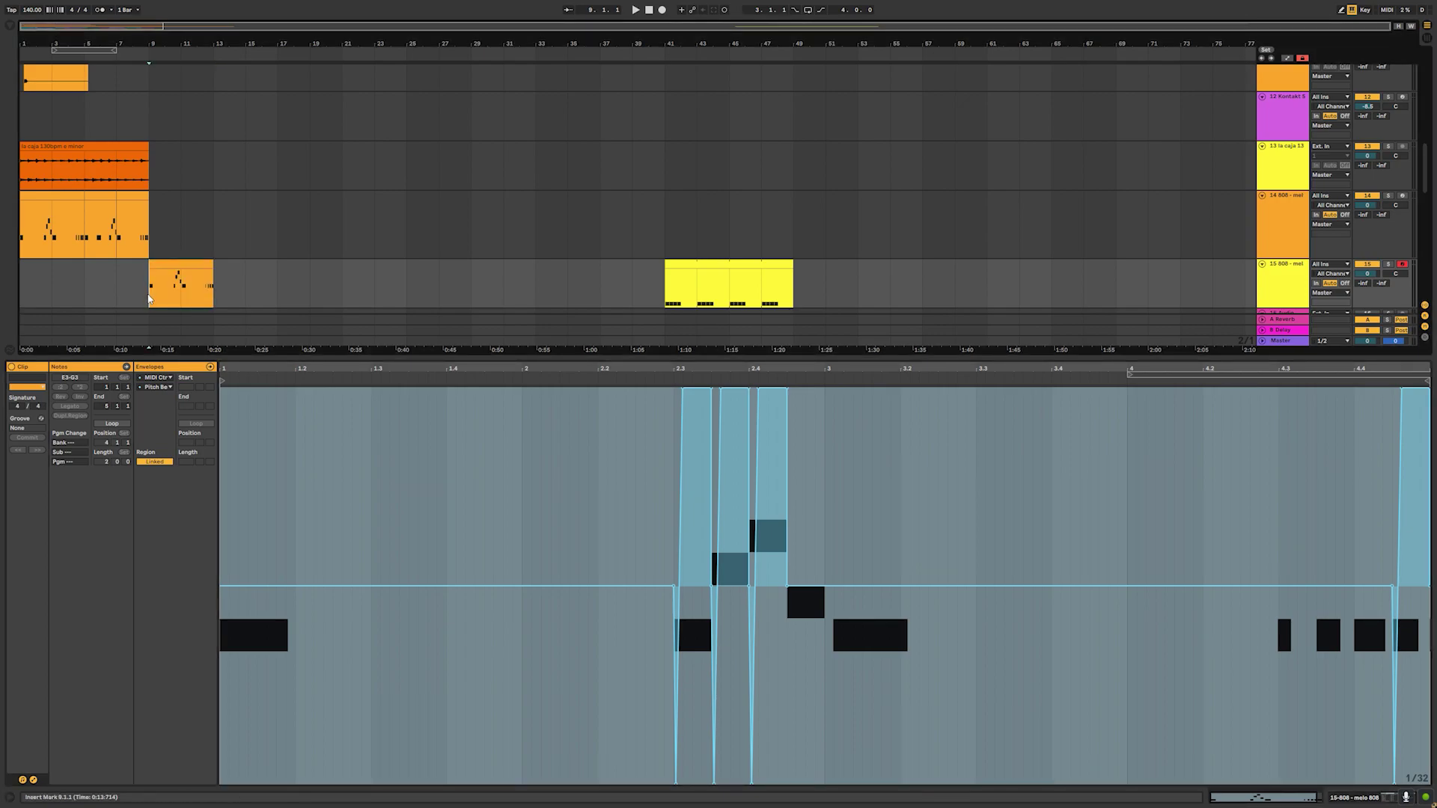
left_click(919, 724)
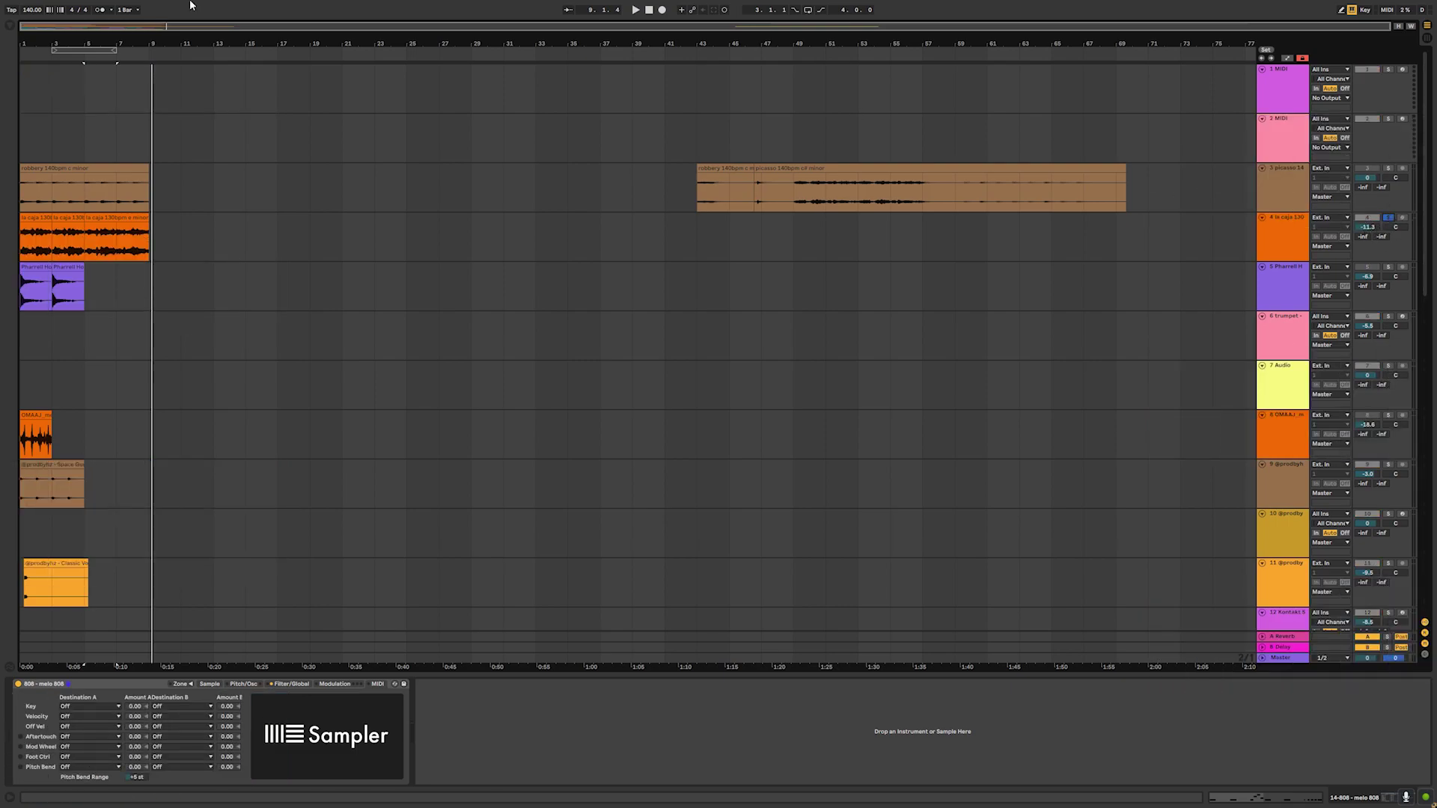
- Zoom in on the arrangement's opening bars and play the la caja loop on track 4 from bar 1
left_click(30, 251)
left_click_drag(43, 28, 43, 75)
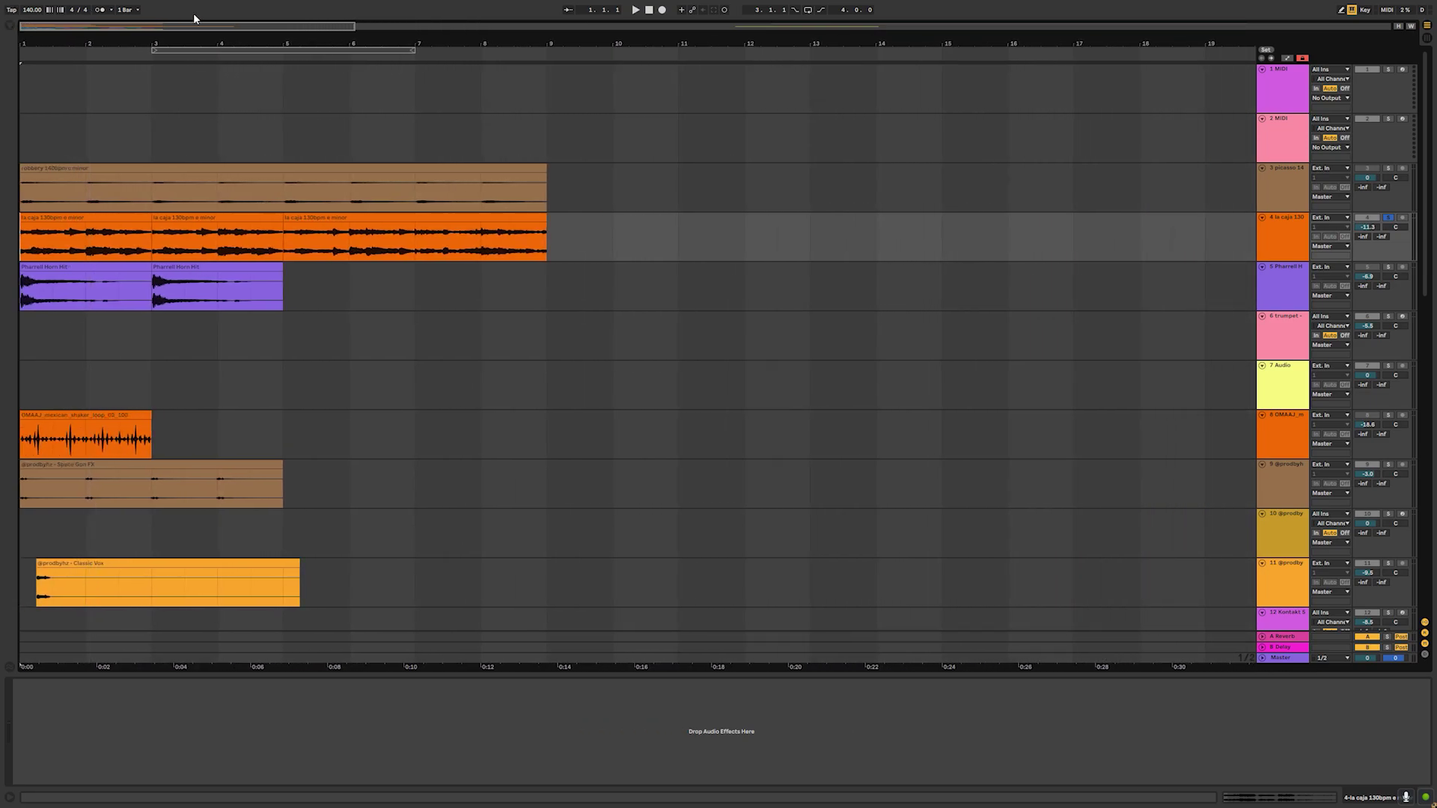
key("space")
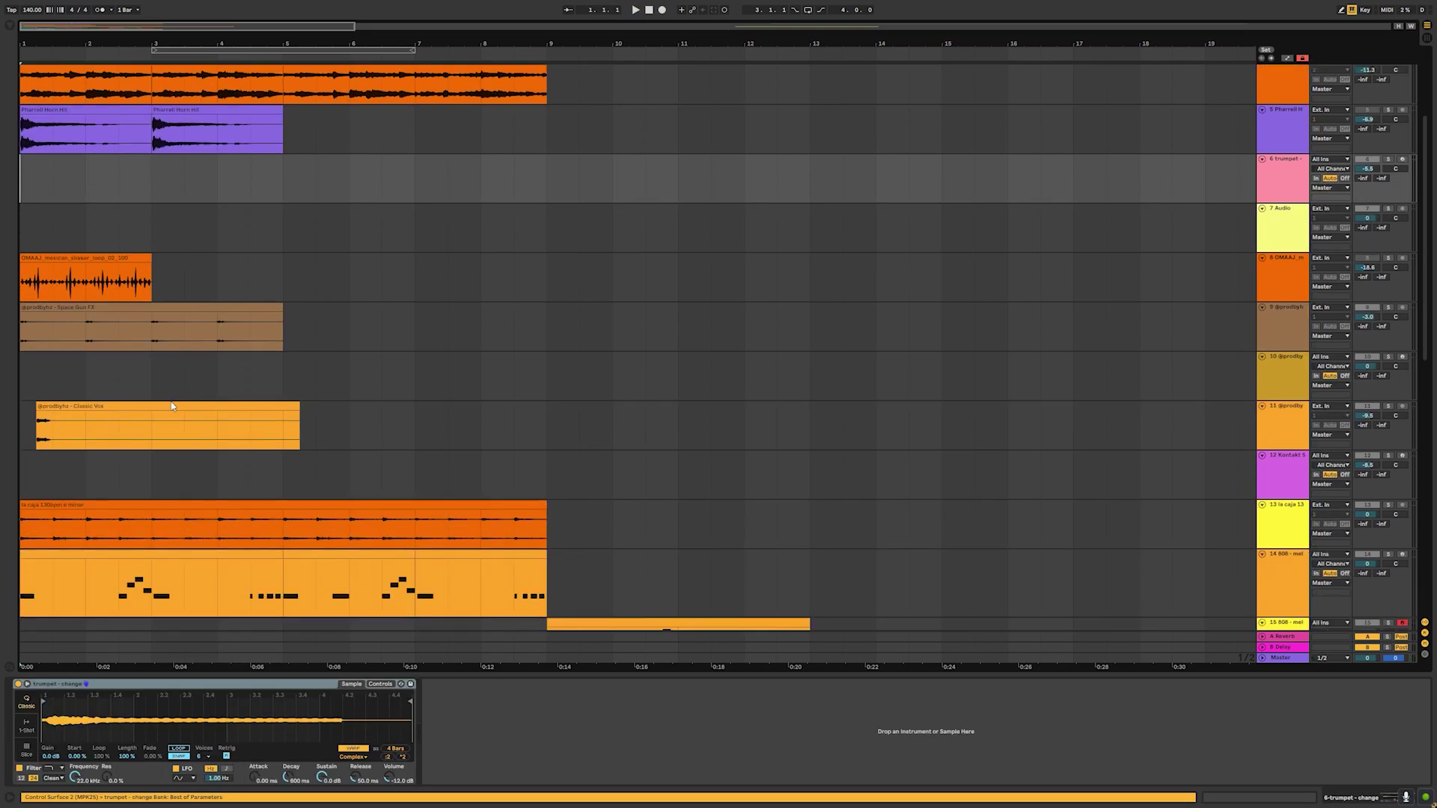
- Open the first 808 clip on track 14 to view its notes, and show that track's Sampler settings
scroll(1007, 581, "down", 3)
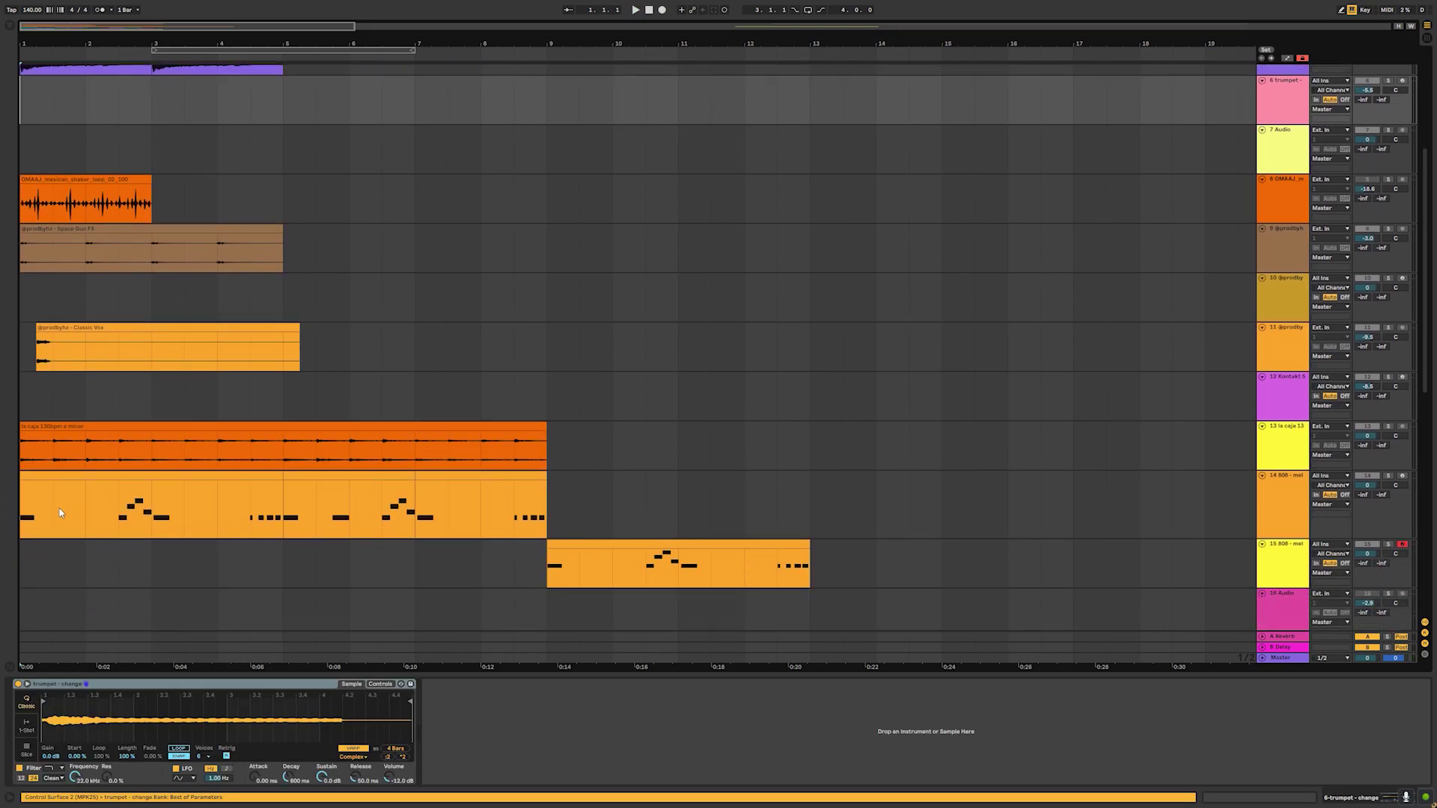
left_click(23, 518)
double_click(239, 480)
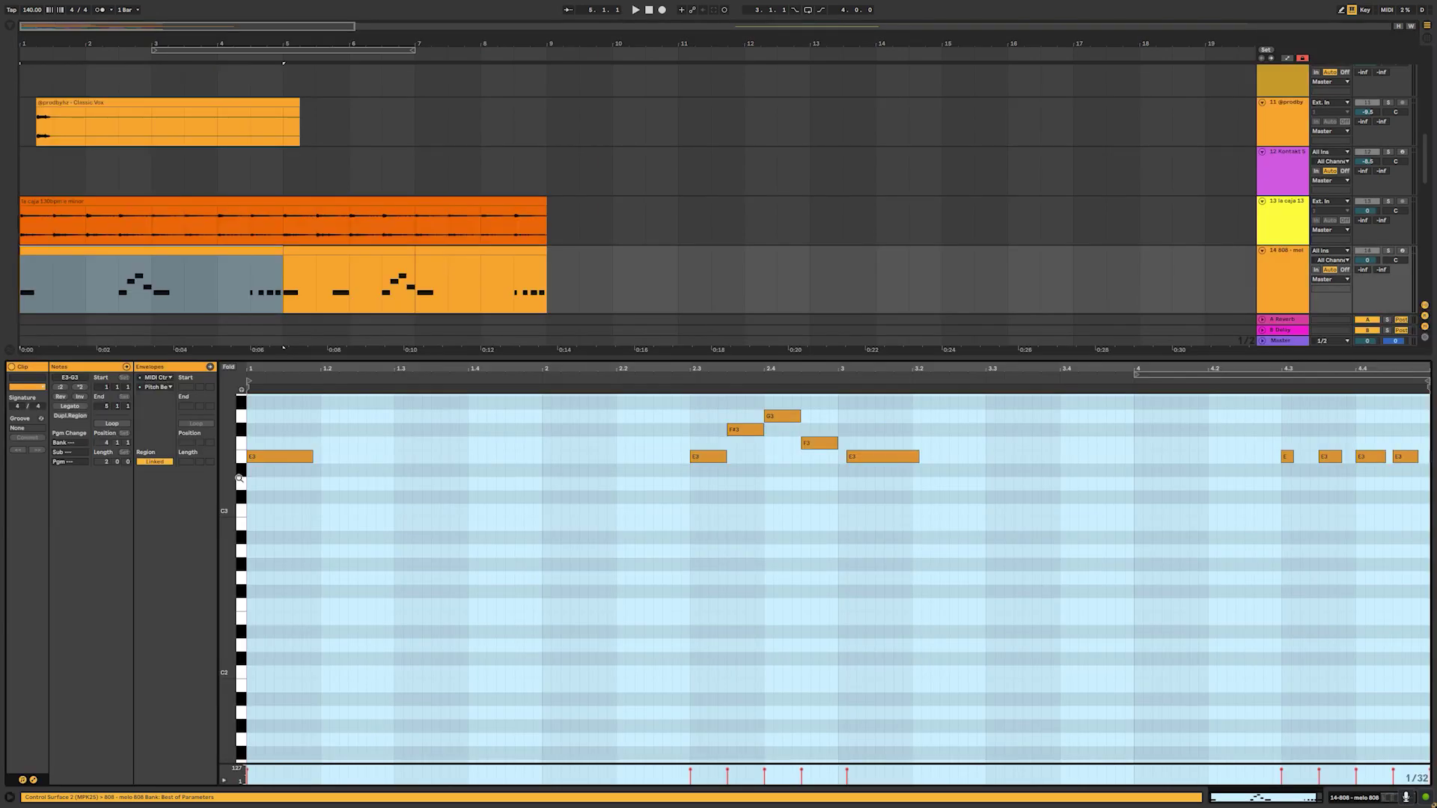
left_click(1284, 285)
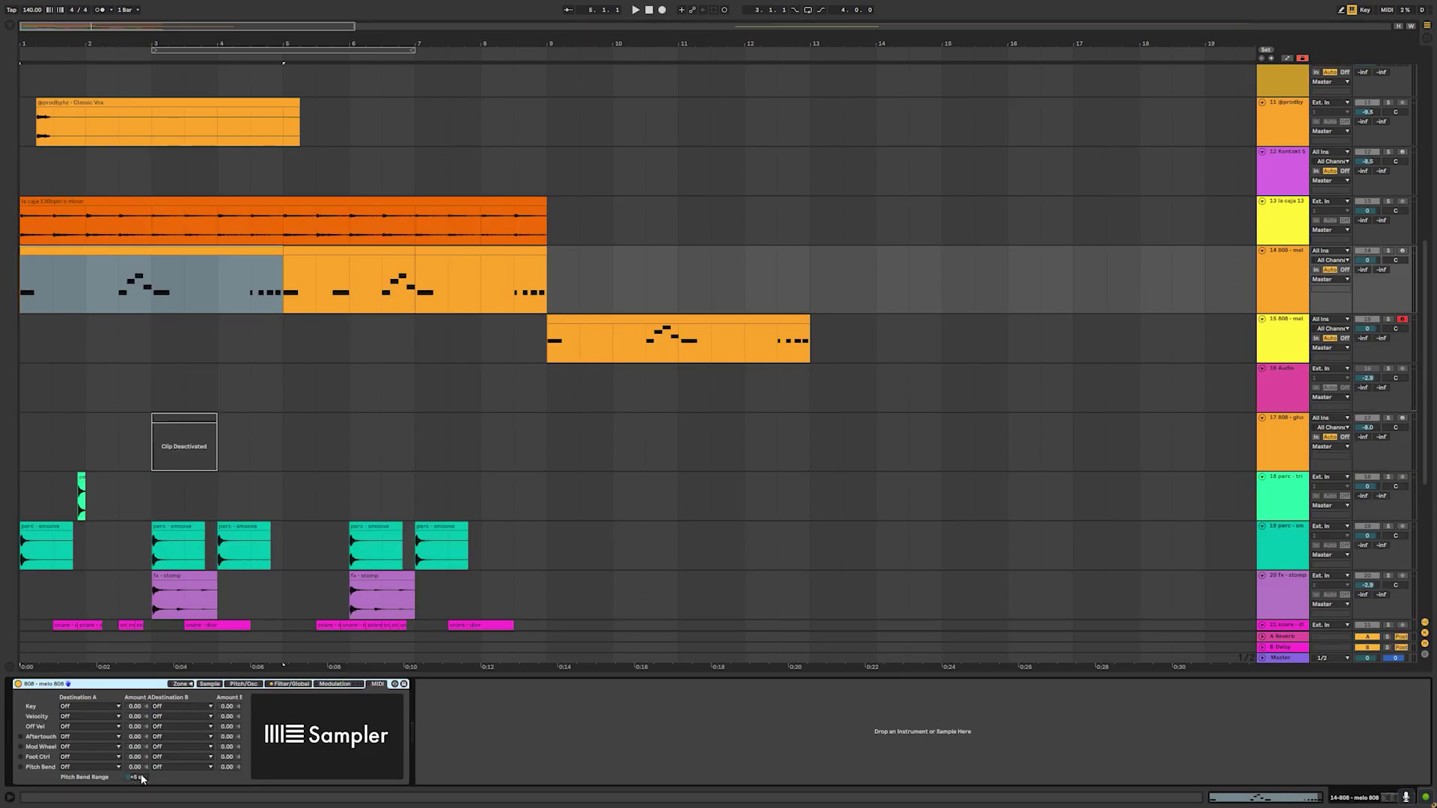
- Solo the 808 on track 14, play it from bar 1, and turn the solo off
left_click(1391, 252)
left_click(22, 298)
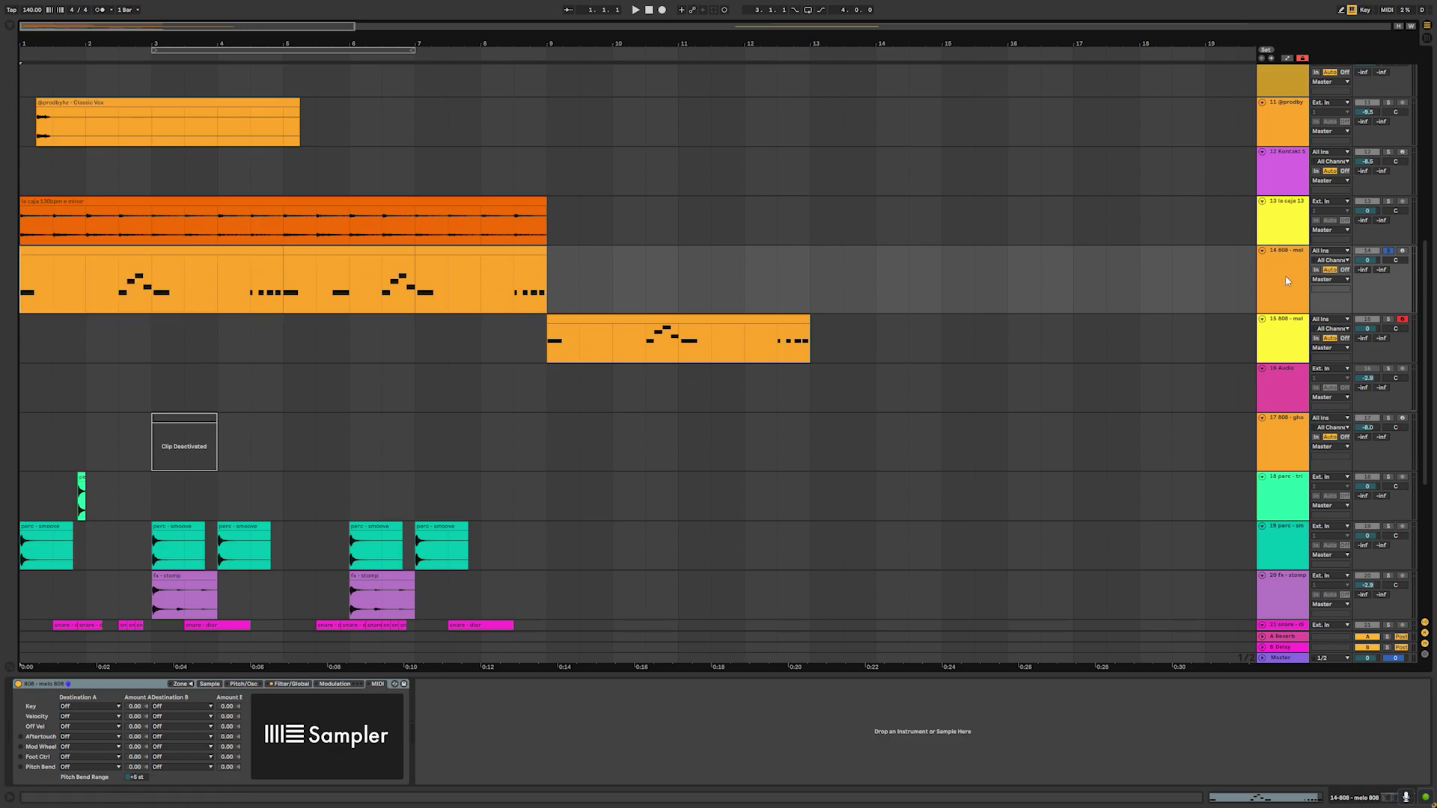
key("space")
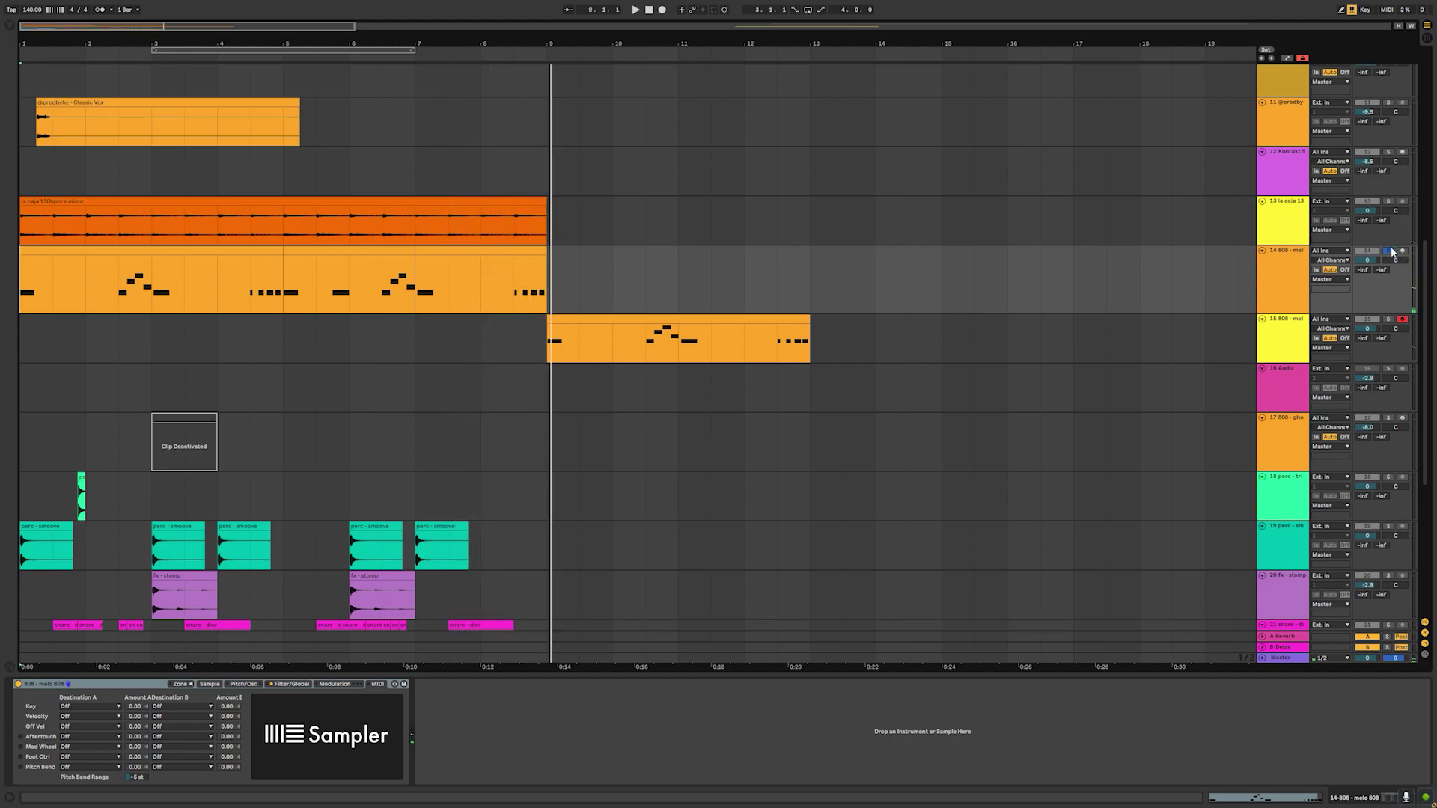
left_click(1388, 253)
- Solo the percussion on track 19 and play it from bar 1
scroll(75, 466, "down", 4)
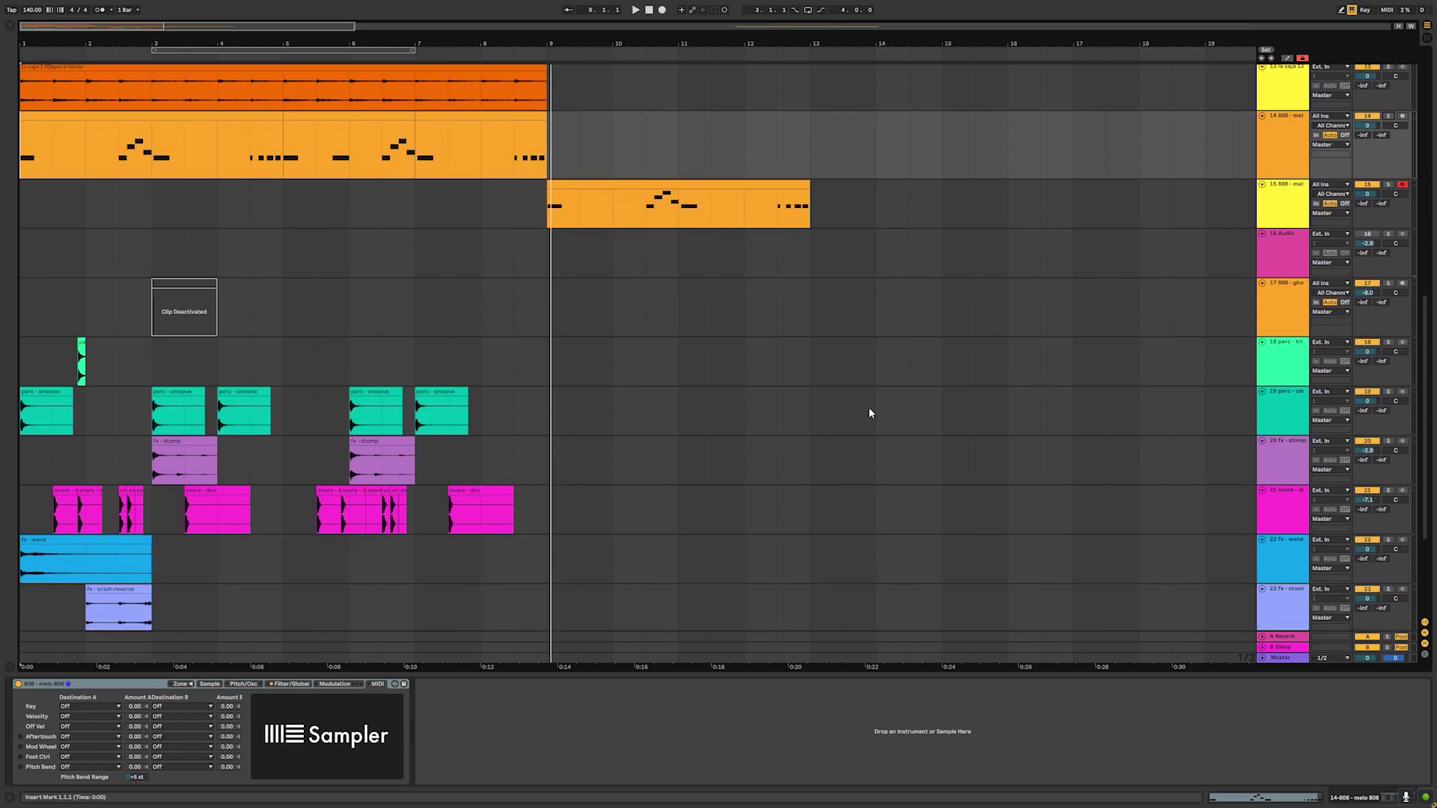
left_click(1386, 390)
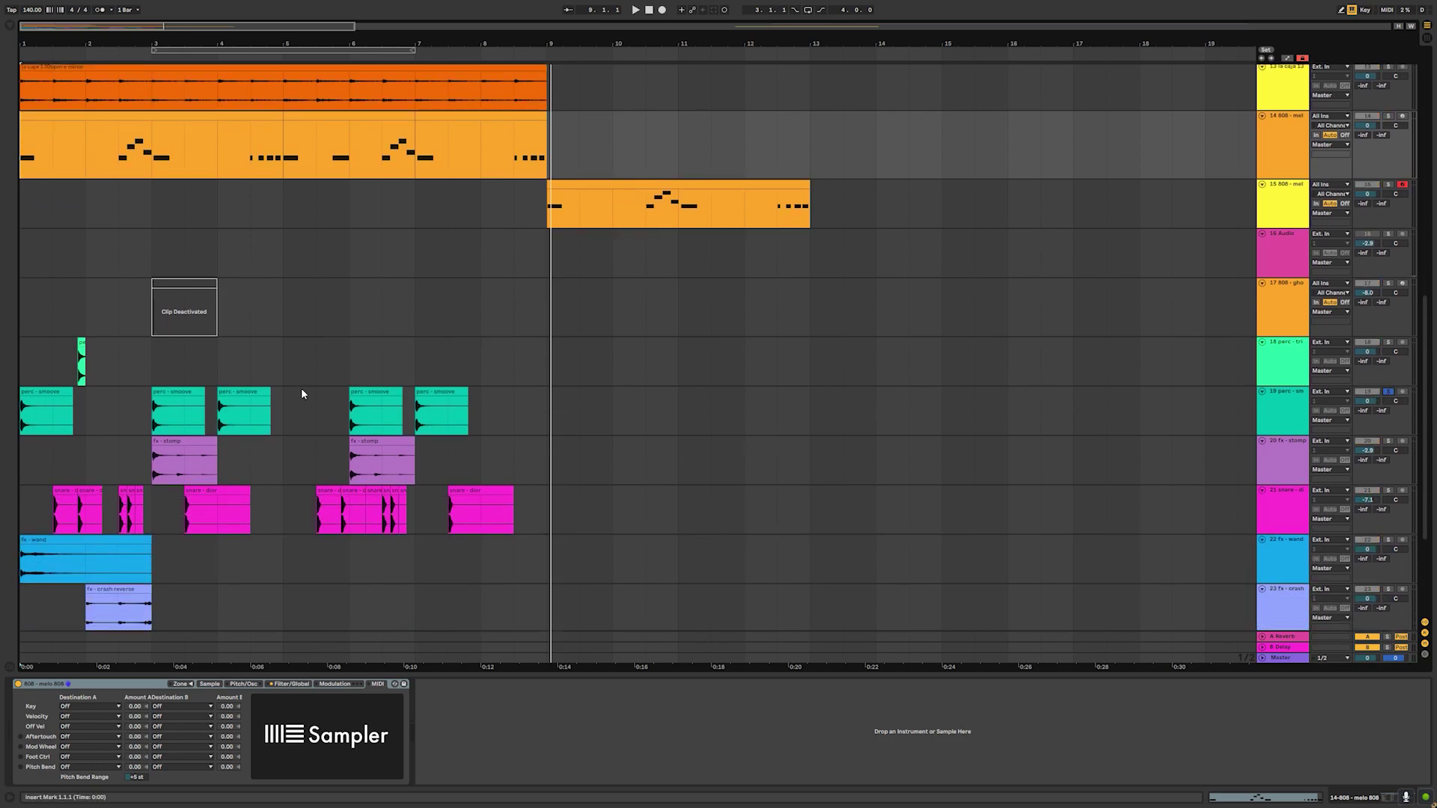
left_click(45, 423)
key("space")
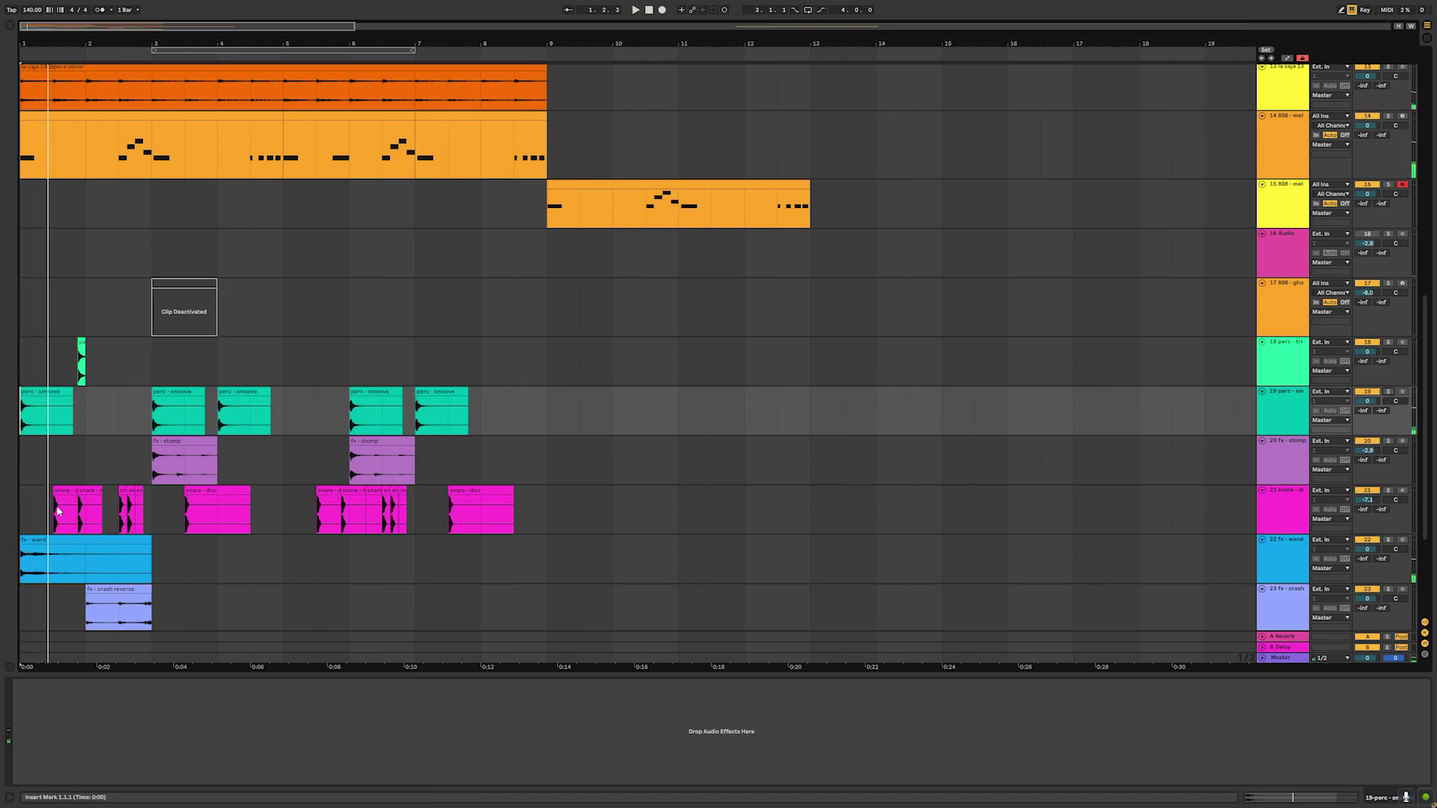
- Play the snare on track 21 in solo from beat 1.3
left_click(63, 511)
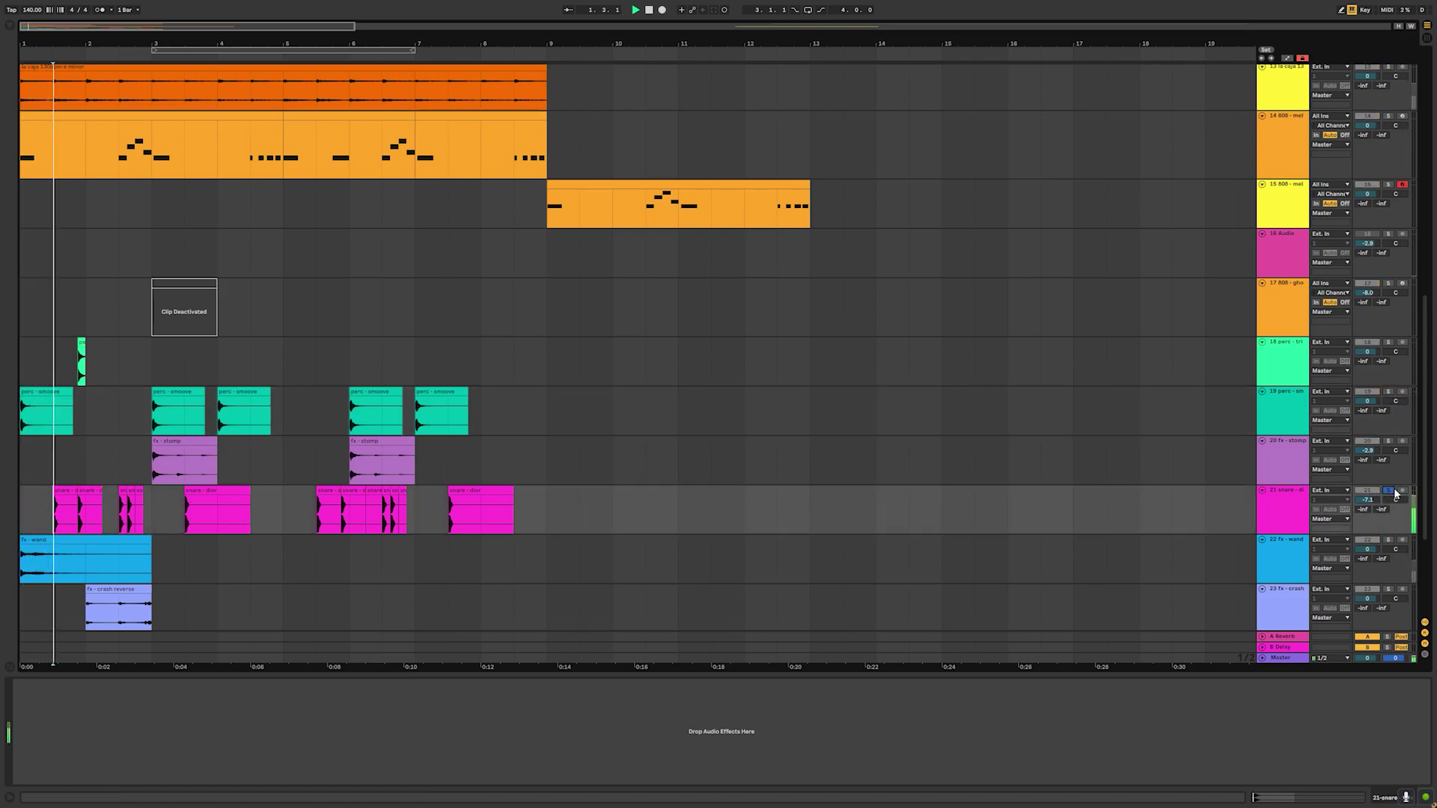
scroll(351, 479, "down", 2)
scroll(367, 483, "down", 3)
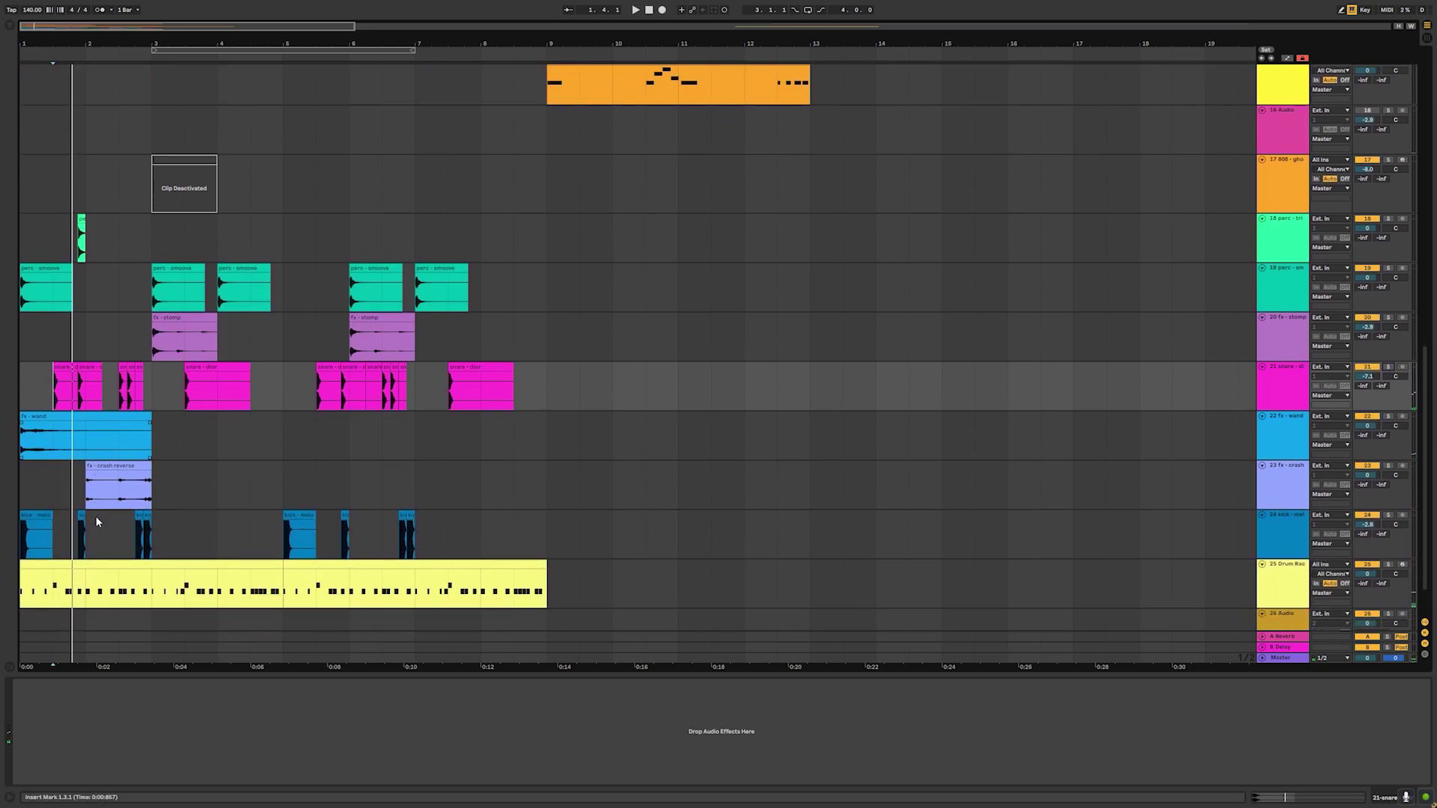
left_click(1418, 488)
- Play the kick on track 24 in solo, turn the solo off, and stop playback
key("space")
left_click(1389, 512)
left_click(1389, 512)
key("space")
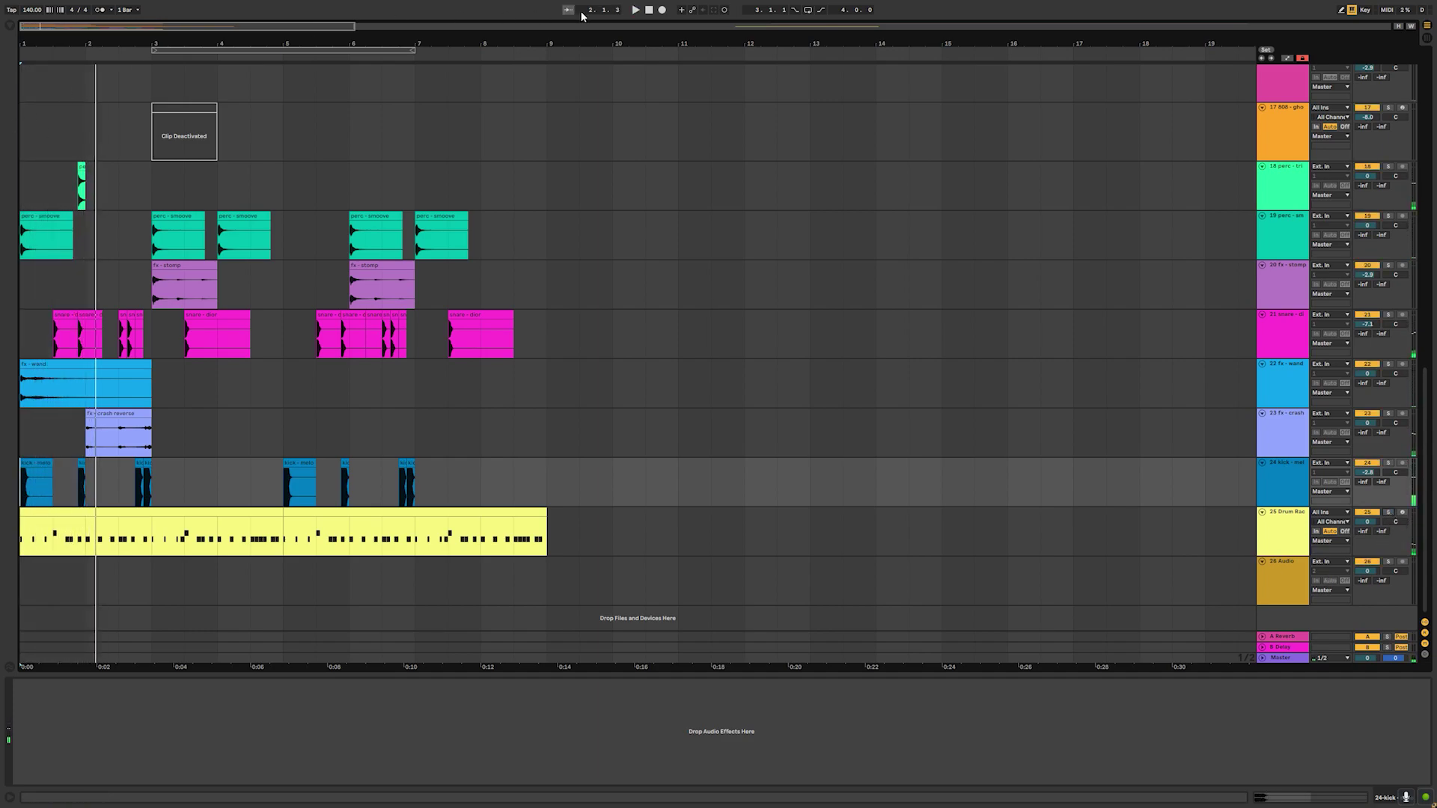
left_click(649, 10)
- Play the full beat from bar 1 with all tracks while looking over the arrangement
scroll(428, 227, "up", 2)
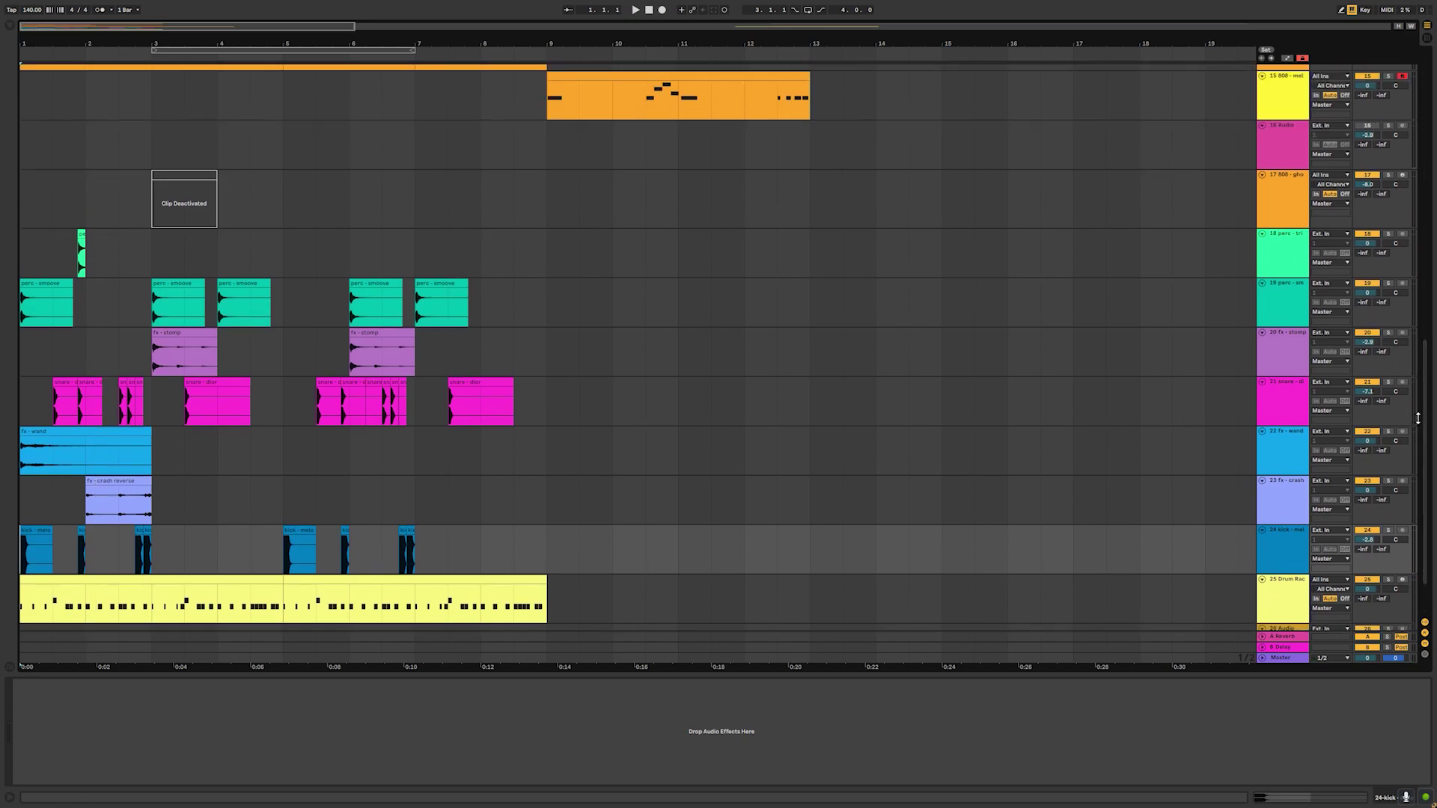
key("space")
scroll(428, 226, "up", 10)
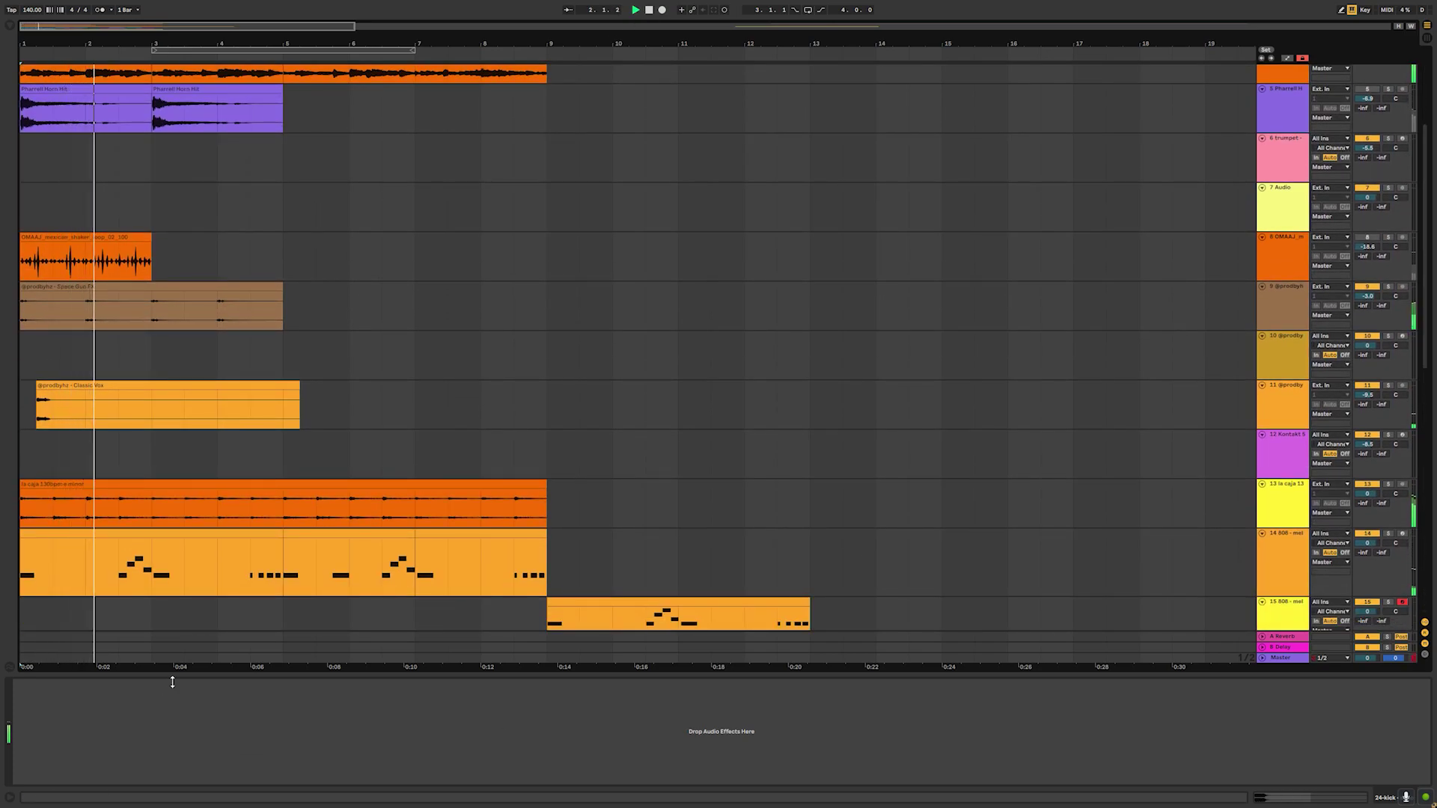
scroll(145, 522, "up", 1)
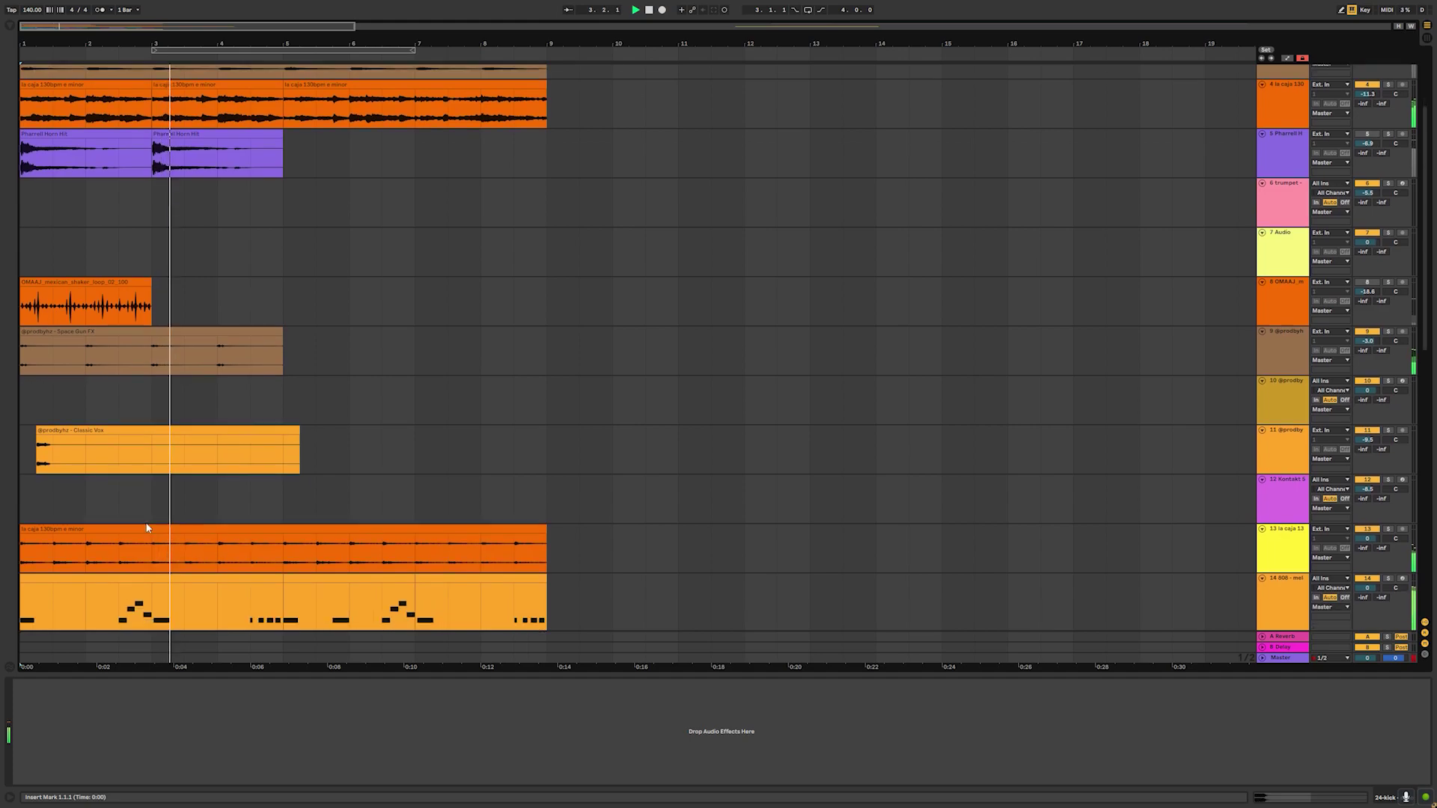
scroll(145, 523, "down", 2)
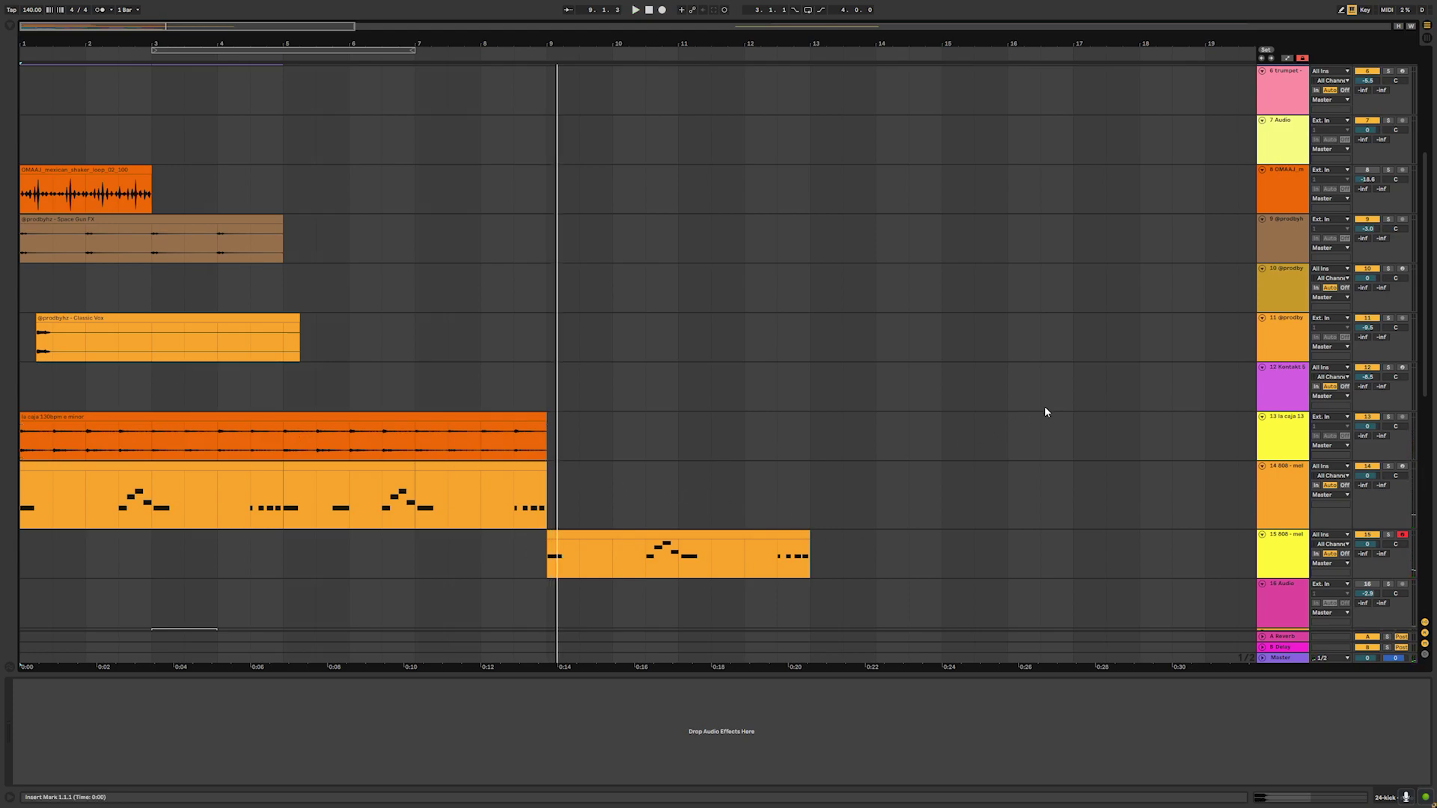
- Move the orange 808 clip on track 15 from bar 9 to bar 53, and place the insert marker at bar 7
left_click_drag(204, 32, 795, 103)
left_click(165, 555)
left_click_drag(165, 555, 874, 554)
left_click(117, 556)
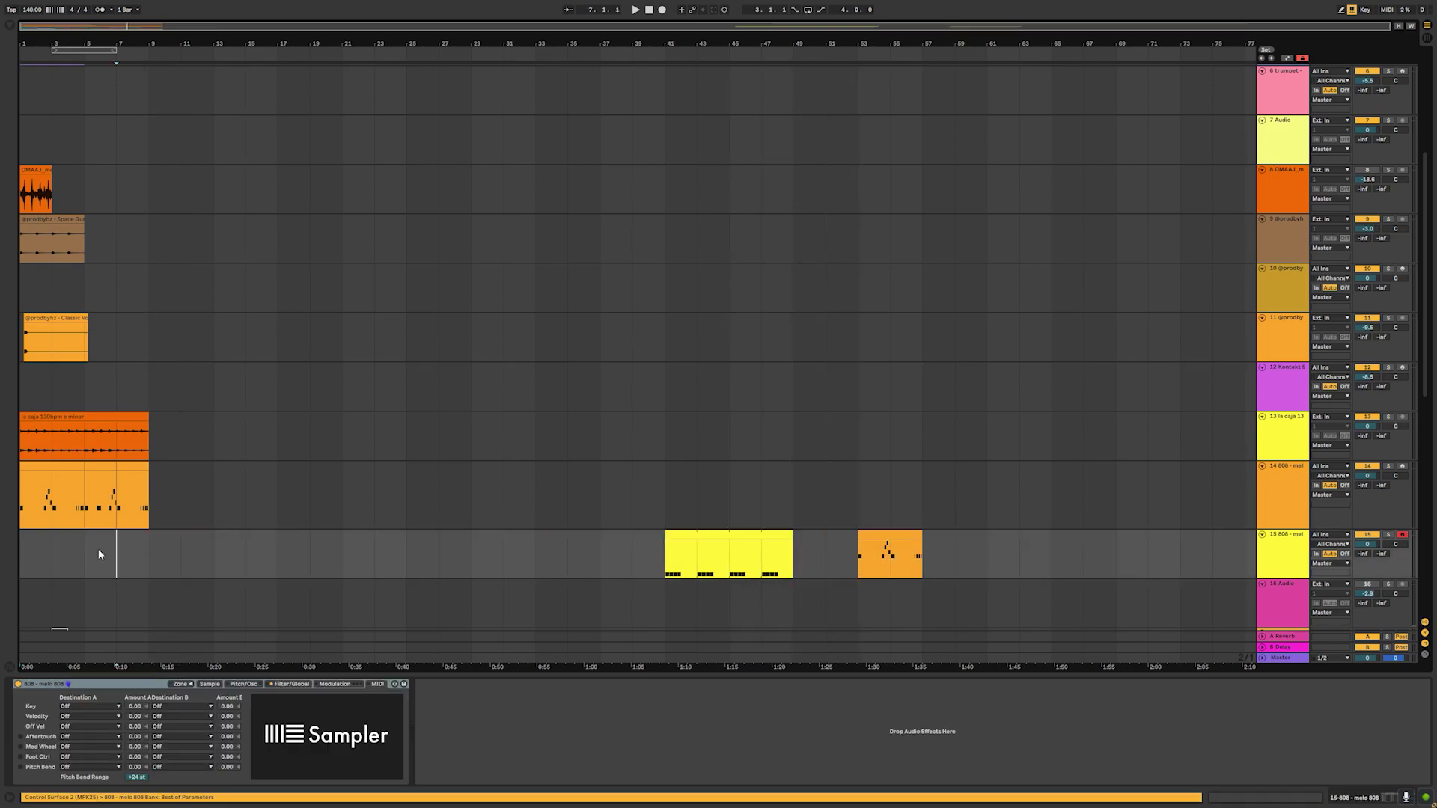
- Open the first 808 clip on track 14 and examine its notes across the whole clip
left_click_drag(52, 31, 52, 39)
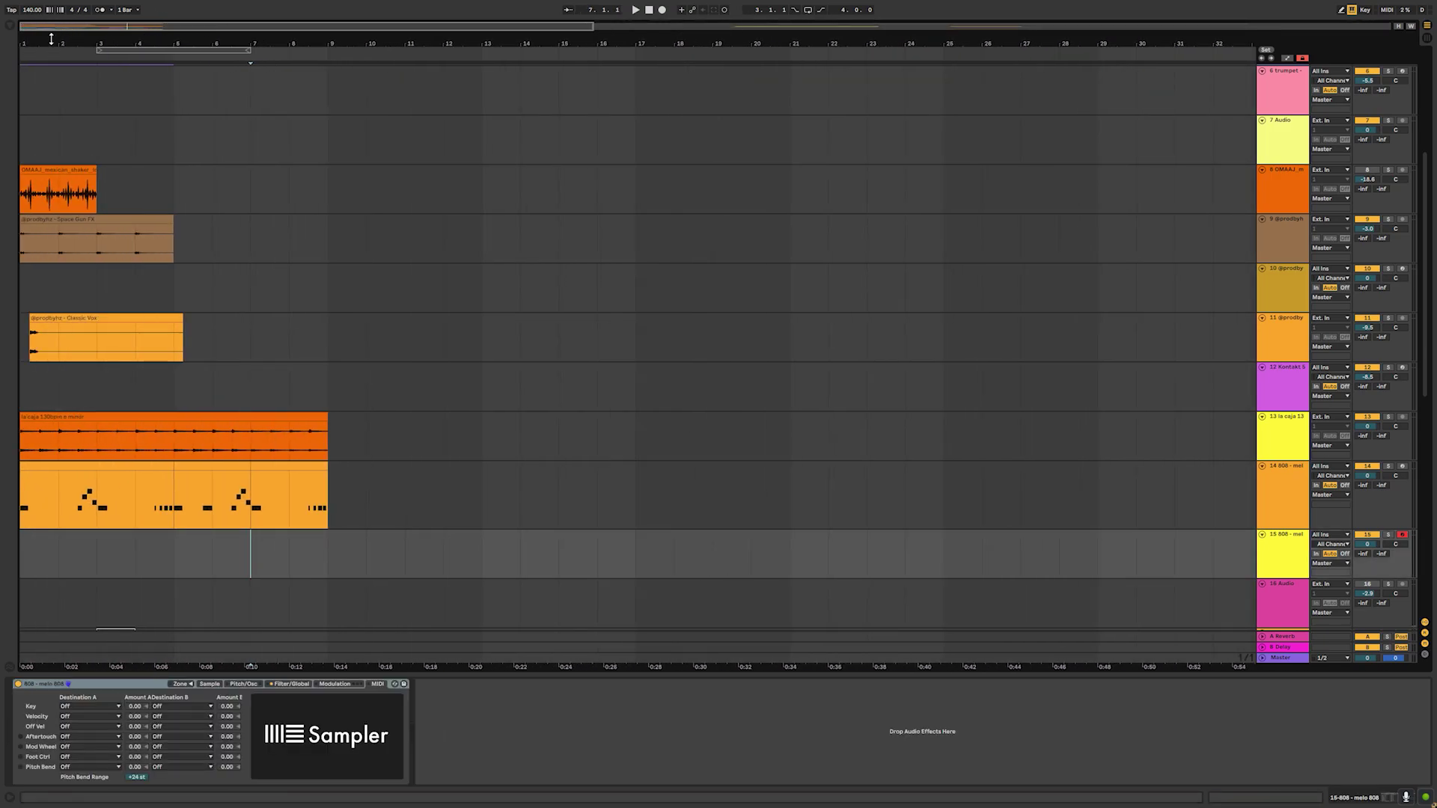
double_click(60, 476)
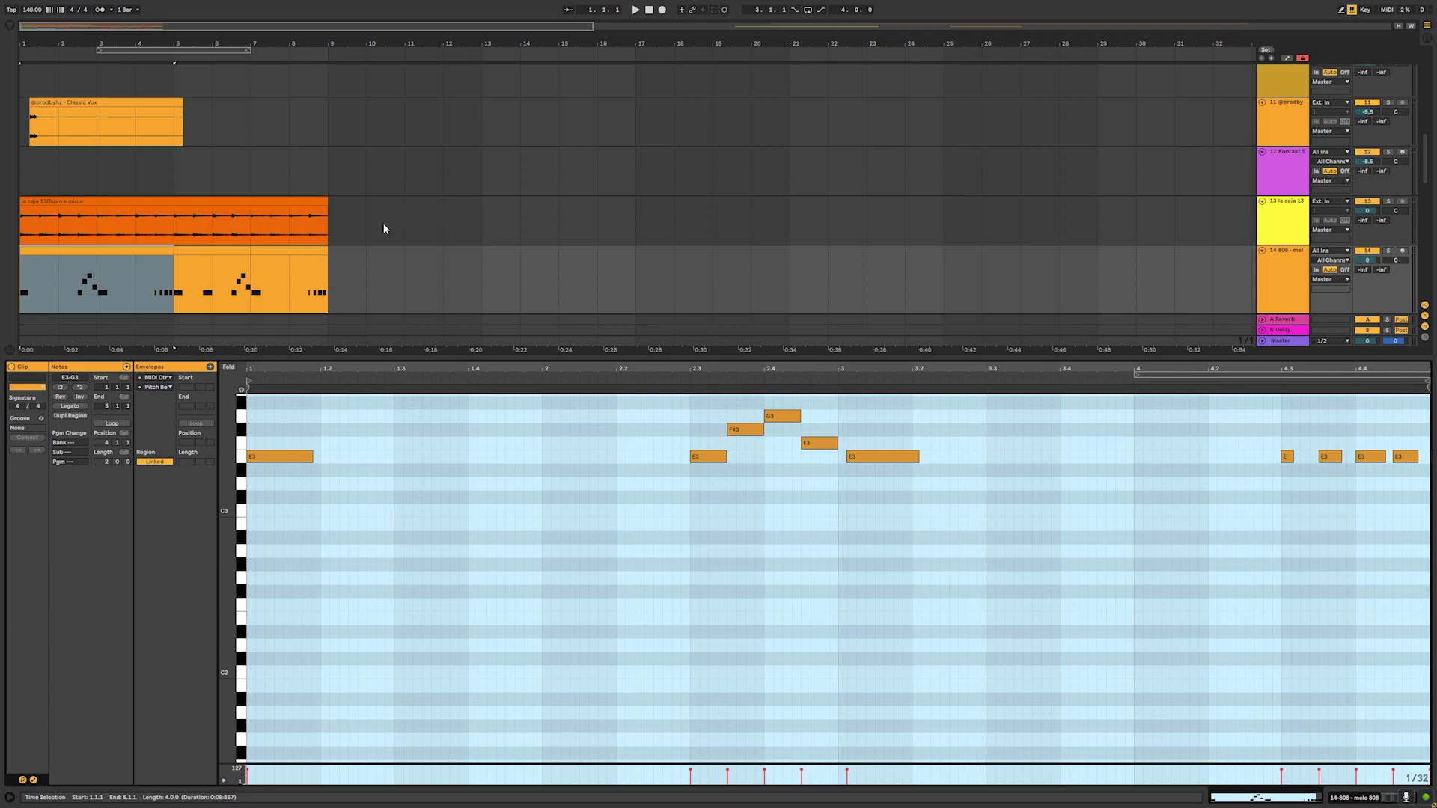
double_click(745, 369)
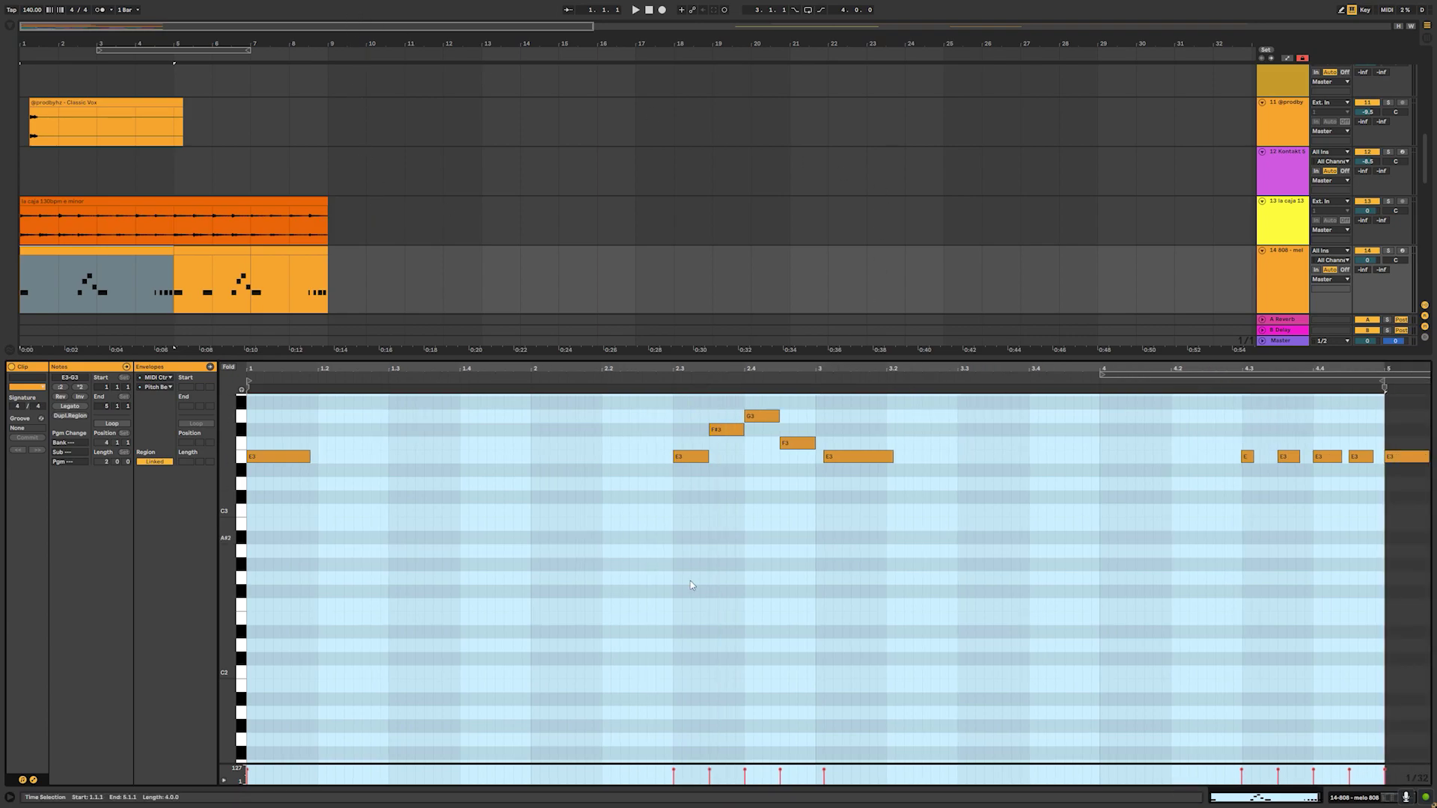
scroll(691, 568, "up", 3)
scroll(687, 604, "up", 3)
left_click(633, 608)
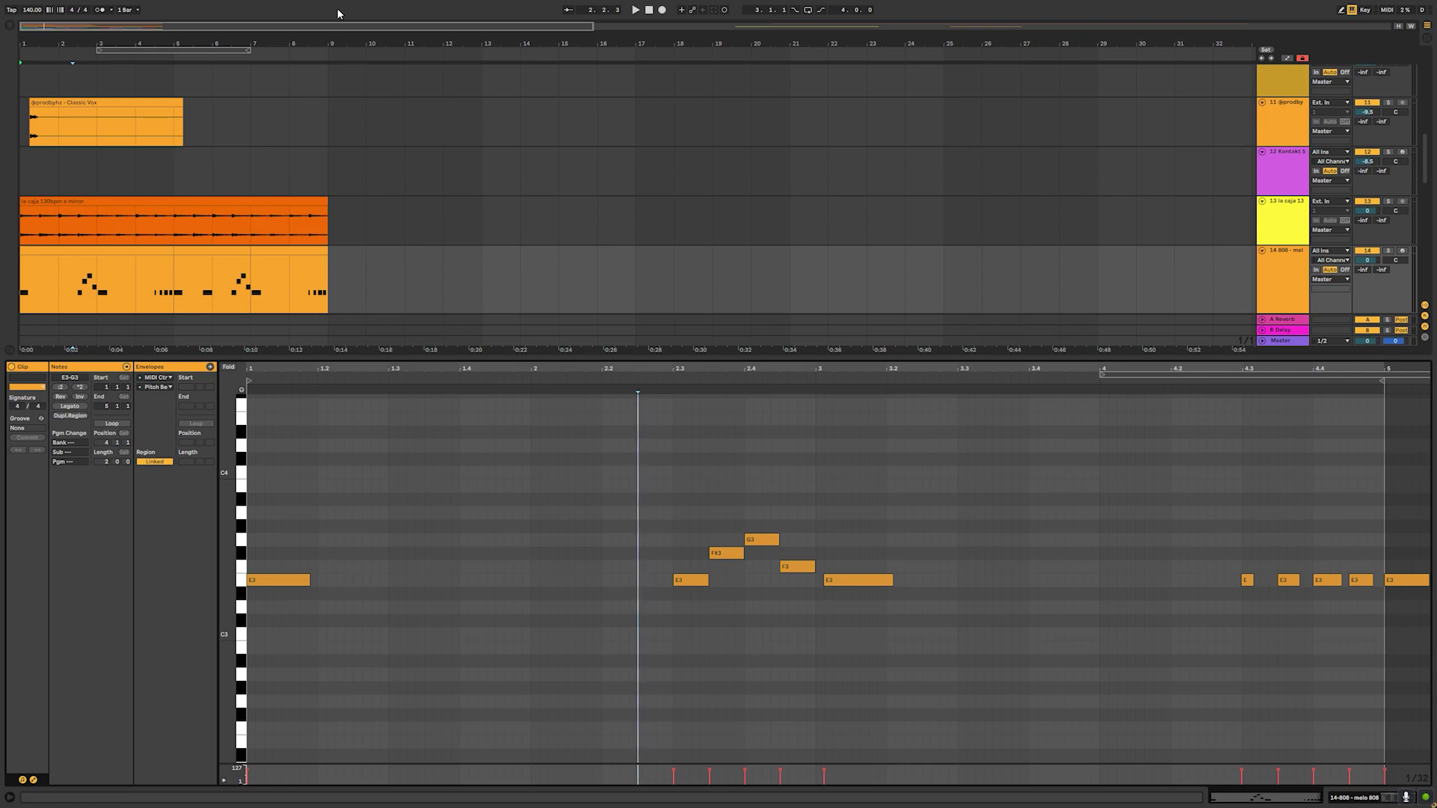
- Shrink the clip editor and look over the percussion, snare and effects tracks below the 808
left_click_drag(349, 362, 329, 604)
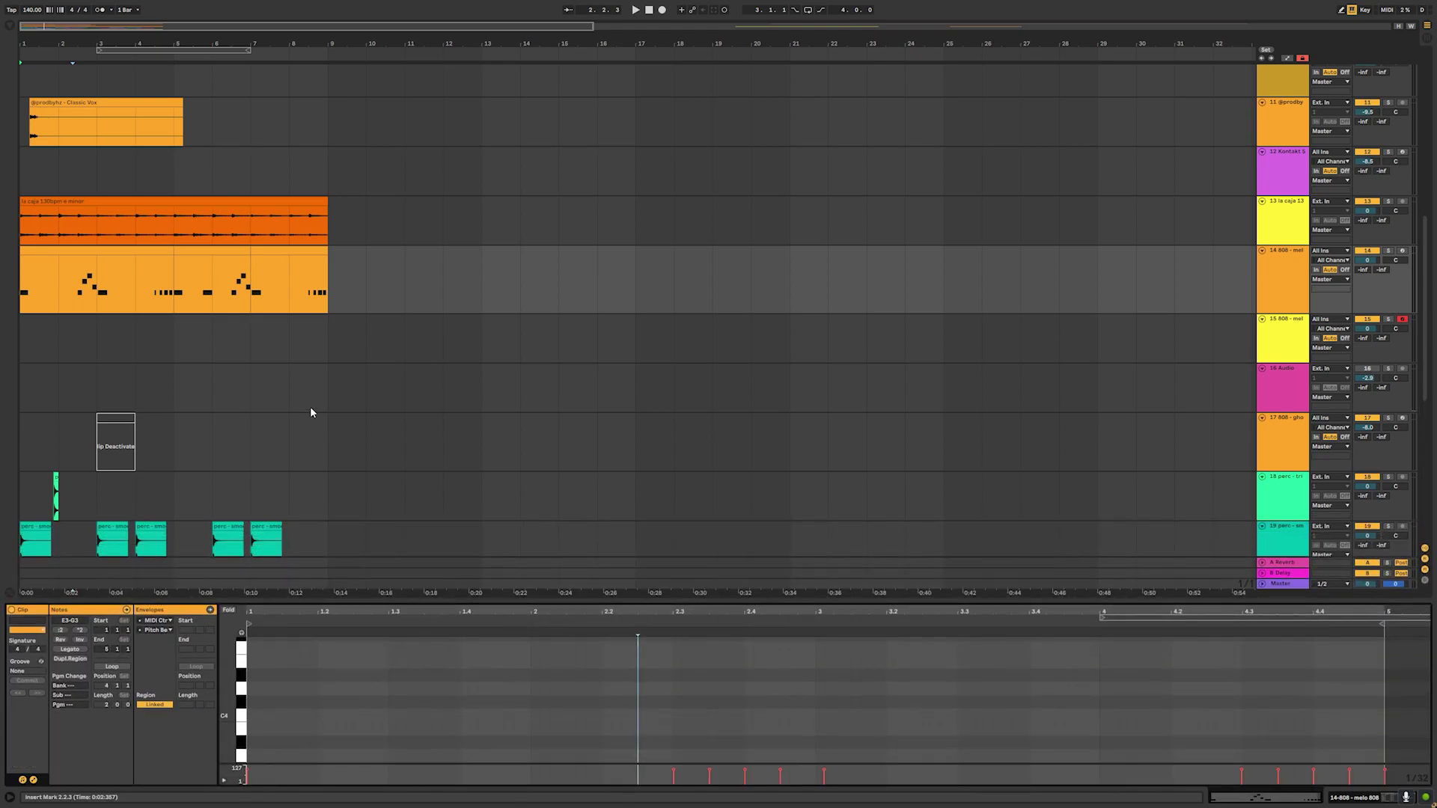
scroll(312, 412, "down", 5)
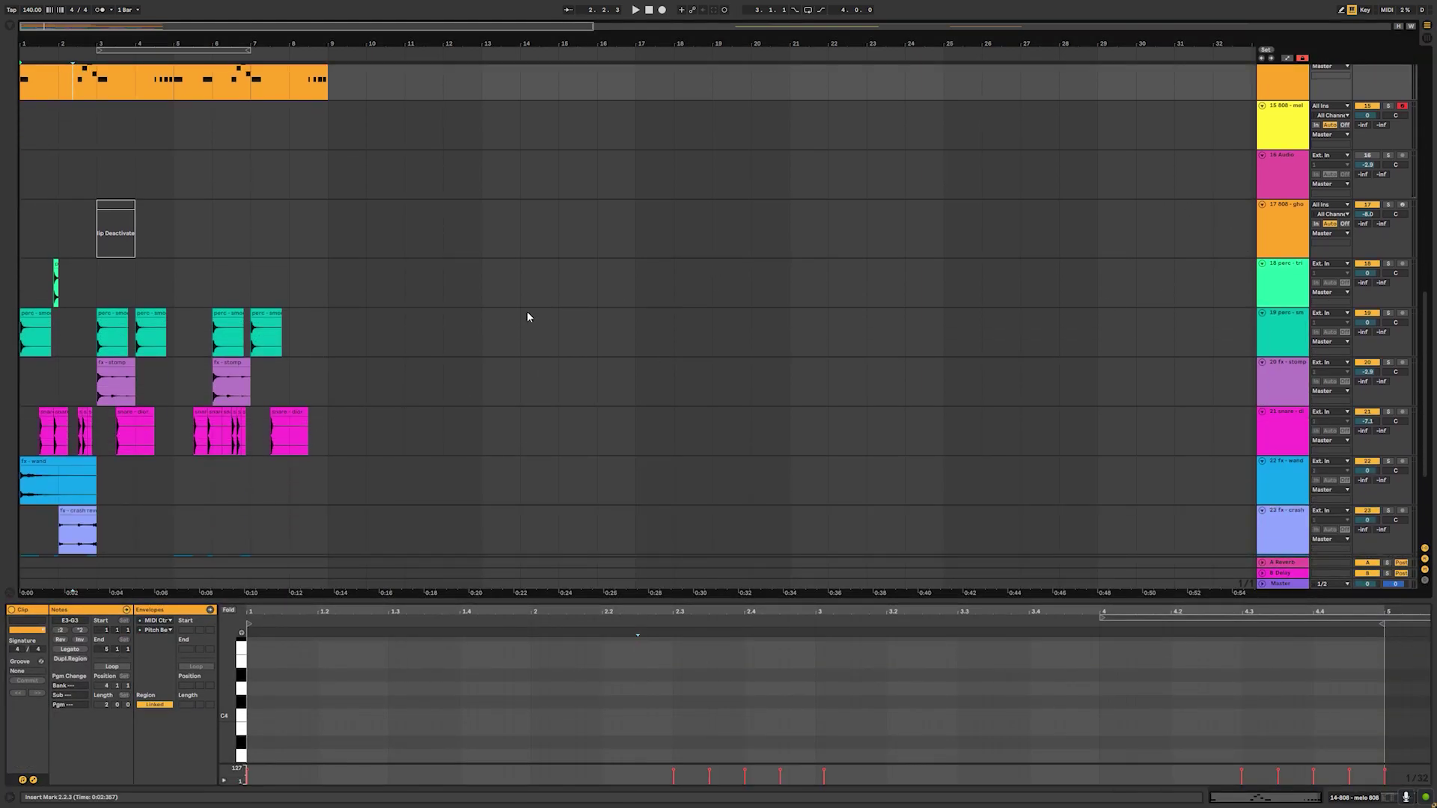